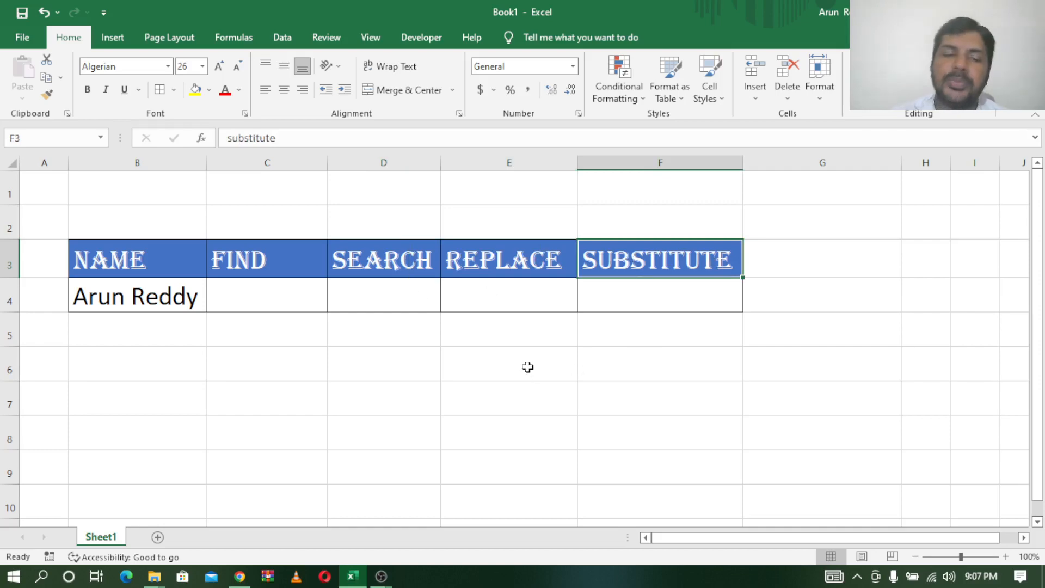
# Step: Switch to Chrome to view the YouTube channel's playlists and return to the Excel workbook
pyautogui.click(241, 577)
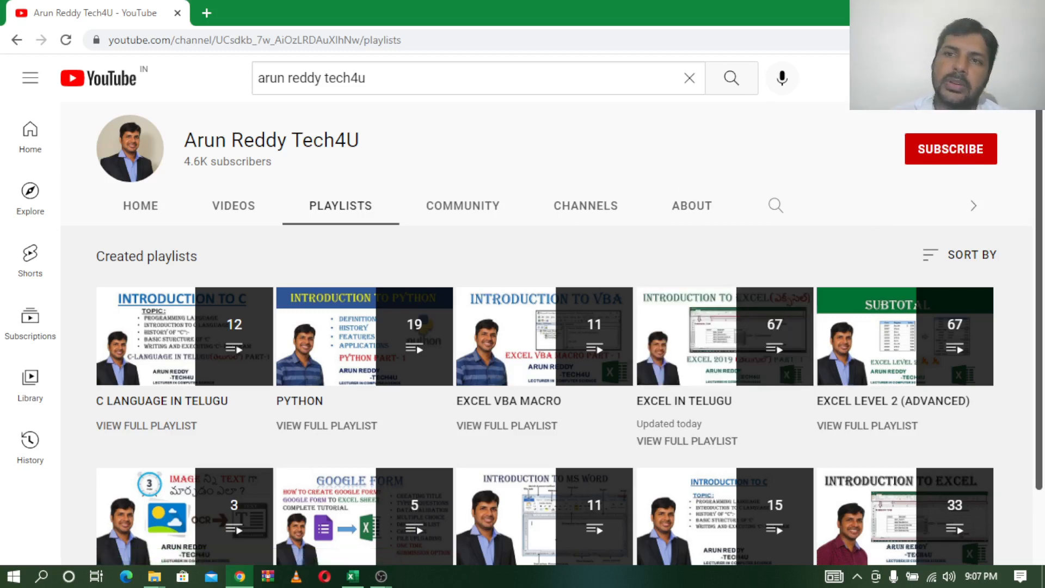
pyautogui.hotkey('alt', 'Tab')
pyautogui.click(264, 364)
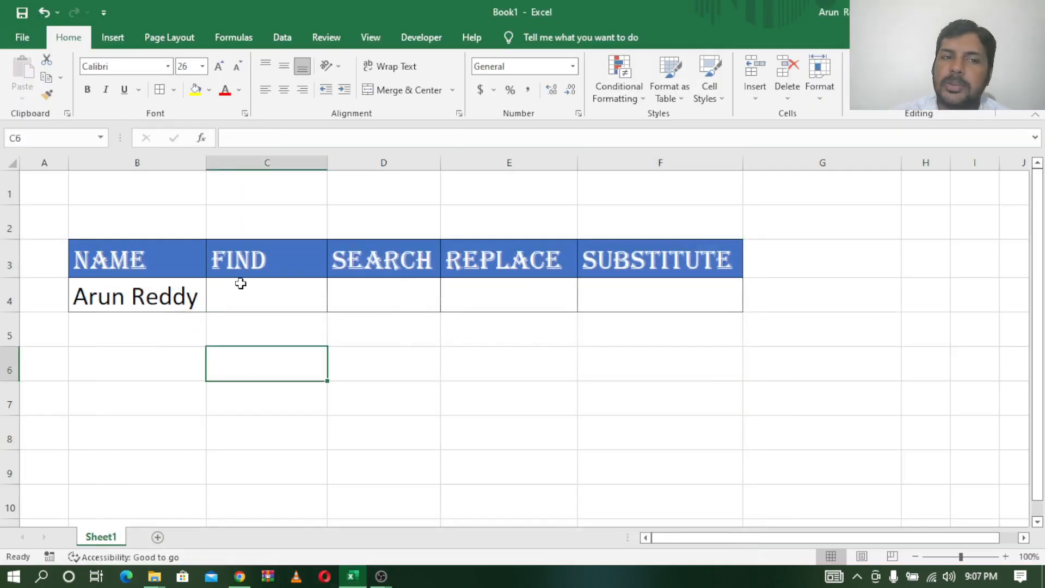
# Step: Enter the formula =FIND("r",B4) in cell C4 under the FIND heading to locate lowercase r in the name
pyautogui.click(138, 301)
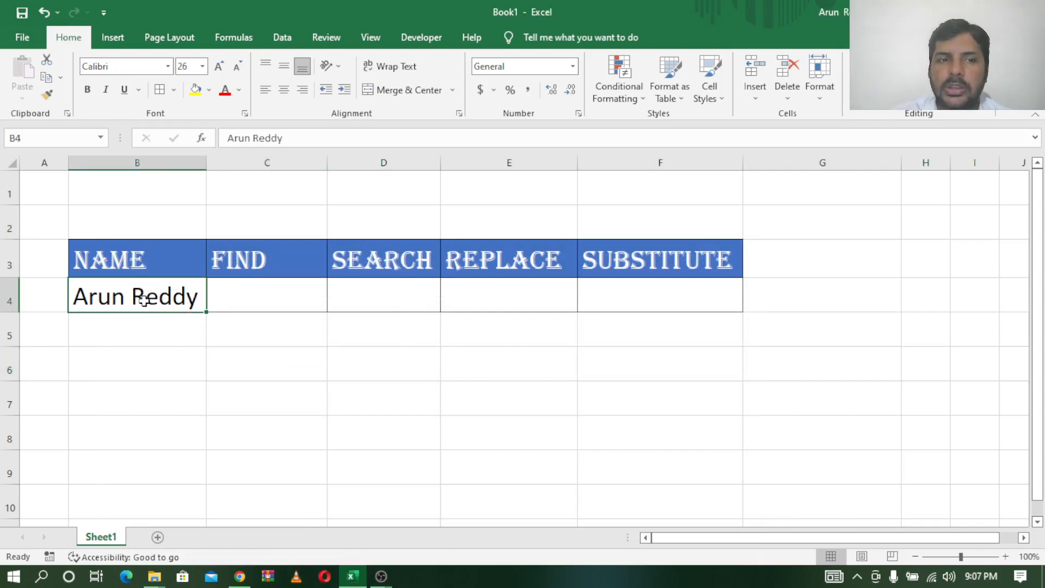
pyautogui.click(296, 299)
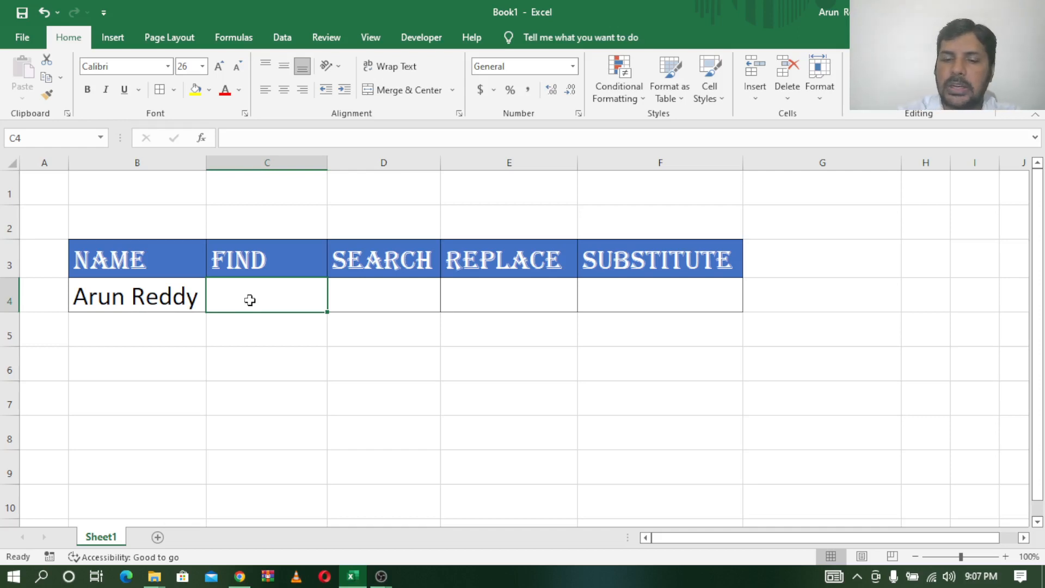
pyautogui.write('=')
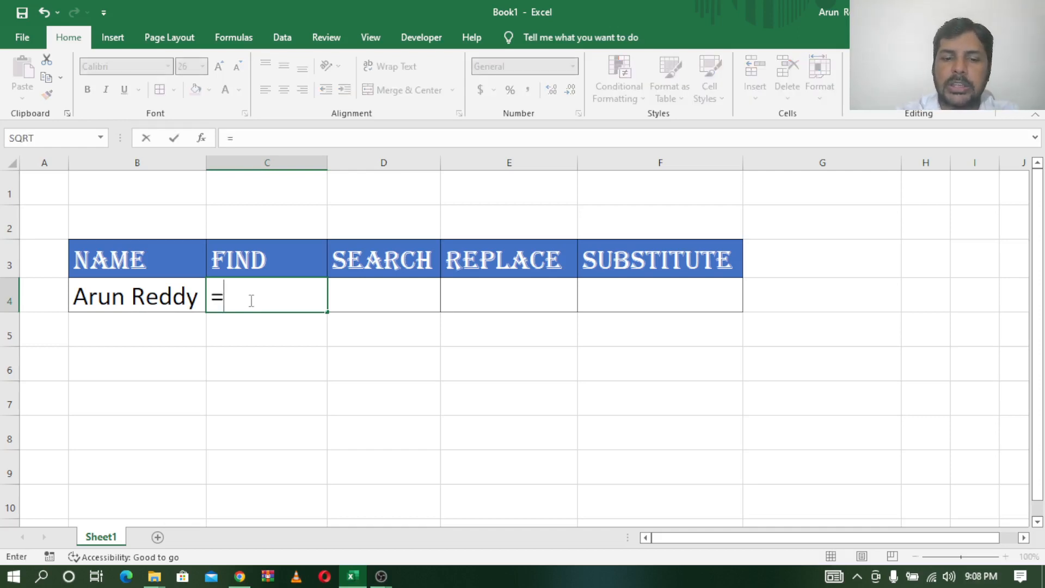
pyautogui.write('inf')
pyautogui.press('BackSpace')
pyautogui.press('BackSpace')
pyautogui.press('BackSpace')
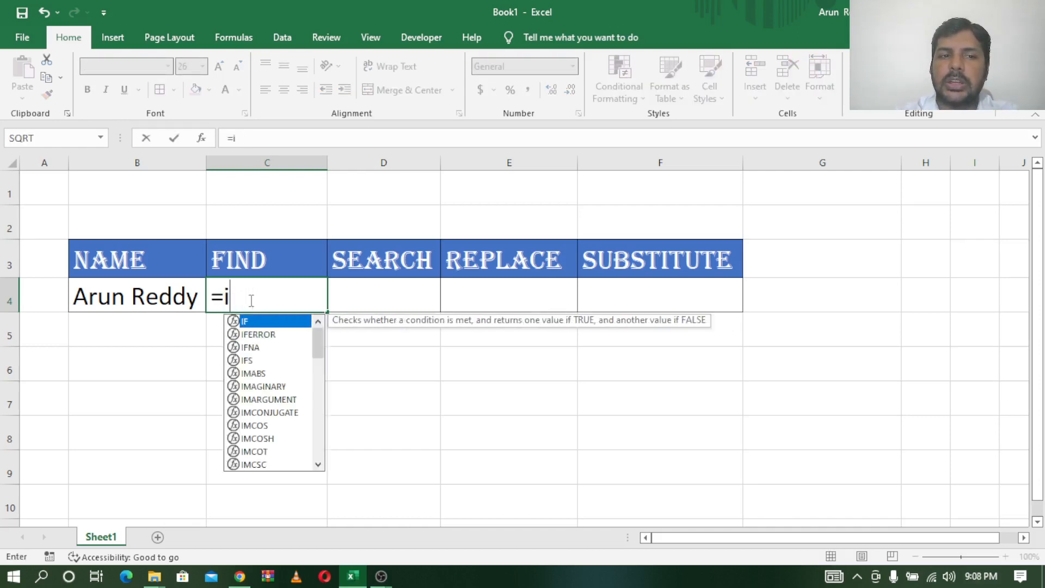
pyautogui.write('find(')
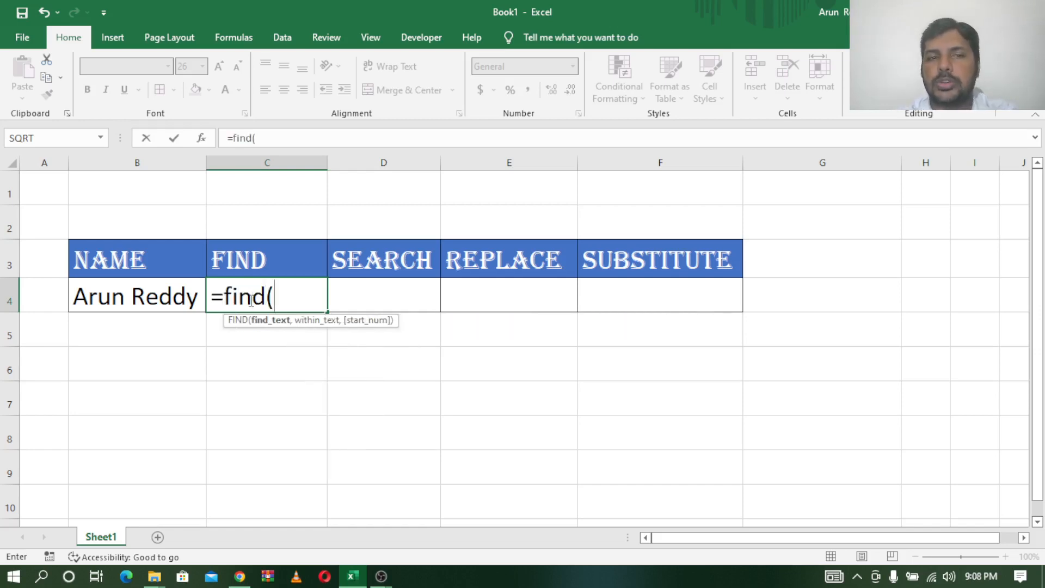
pyautogui.write('"r"')
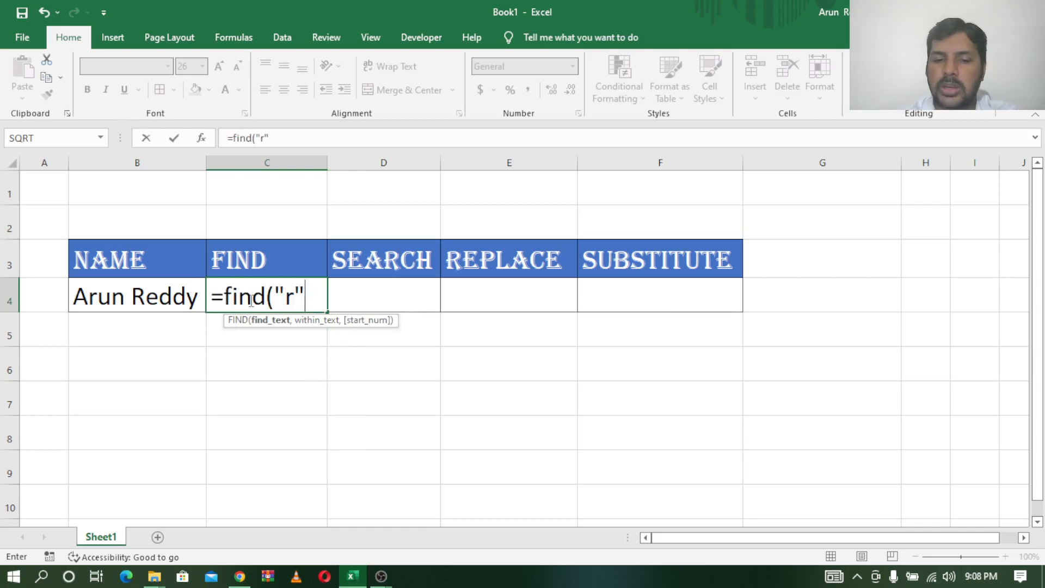
pyautogui.write(',')
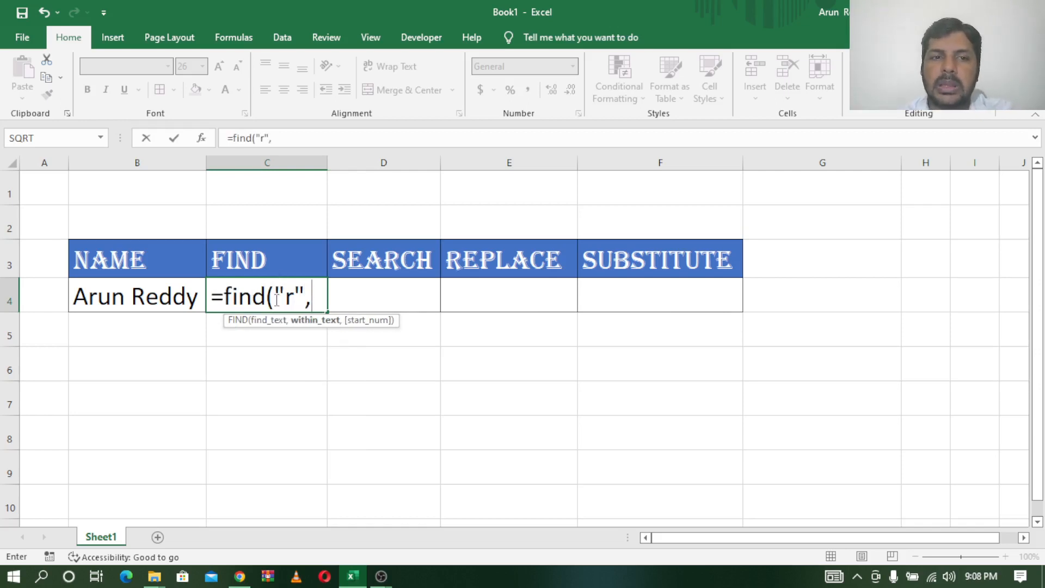
pyautogui.click(114, 297)
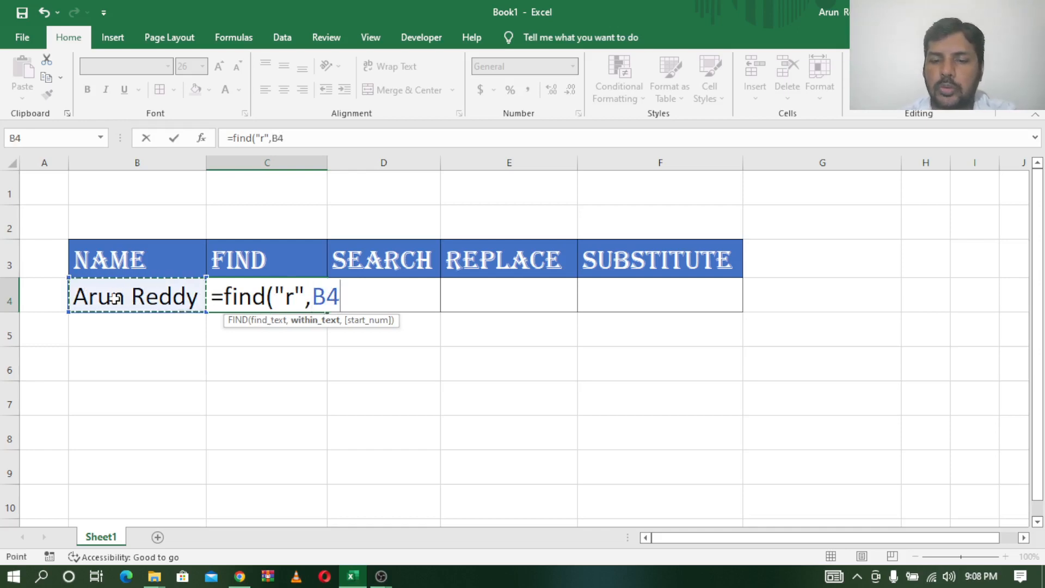
pyautogui.write(',')
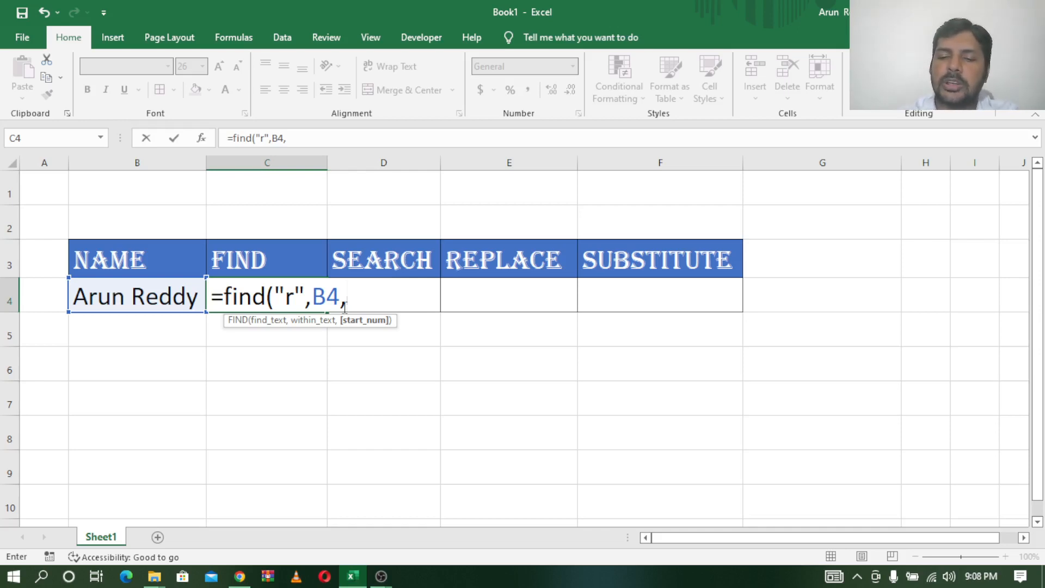
pyautogui.press('BackSpace')
pyautogui.write(')')
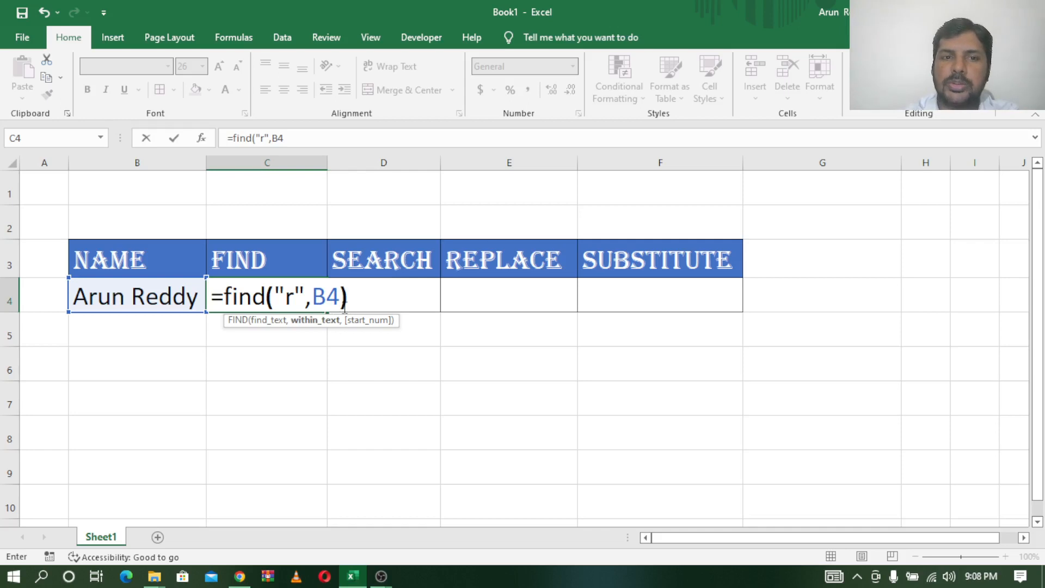
pyautogui.press('Return')
# Step: Change the search text of the FIND formula in C4 to uppercase "R"
pyautogui.click(264, 290)
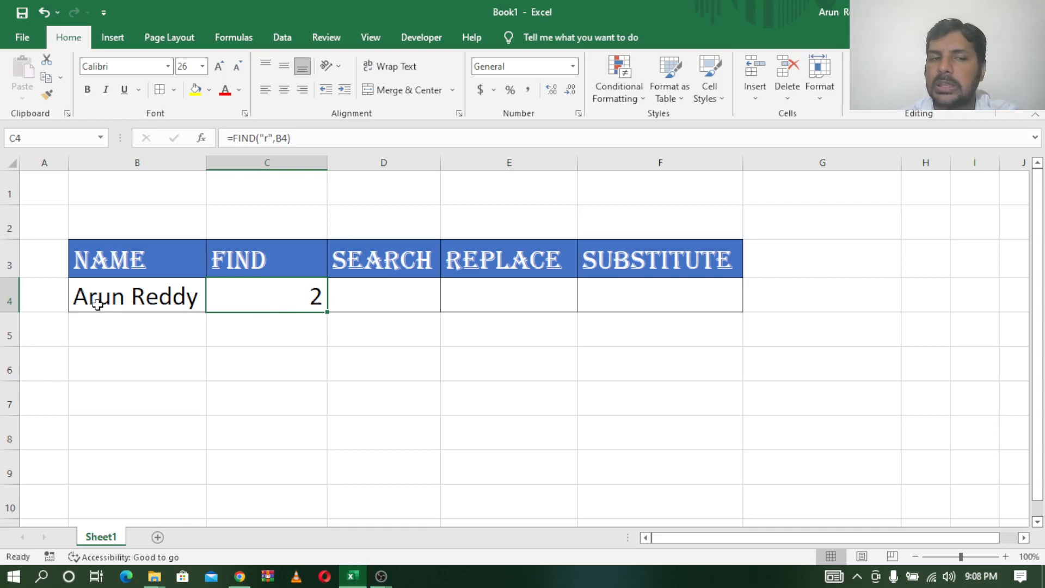
pyautogui.doubleClick(264, 299)
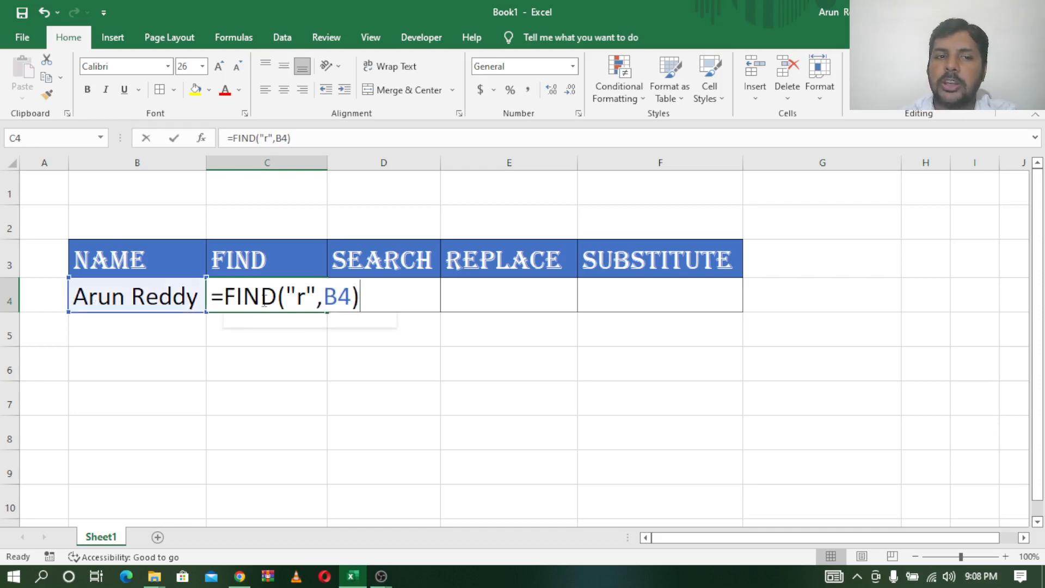
pyautogui.click(303, 297)
pyautogui.press('BackSpace')
pyautogui.write('R')
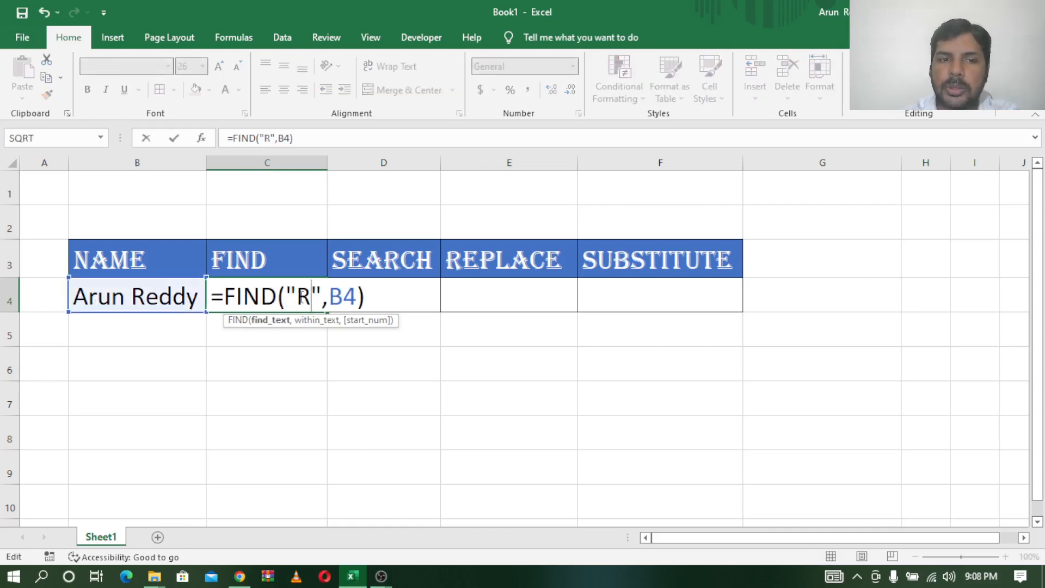
pyautogui.press('Return')
pyautogui.click(300, 296)
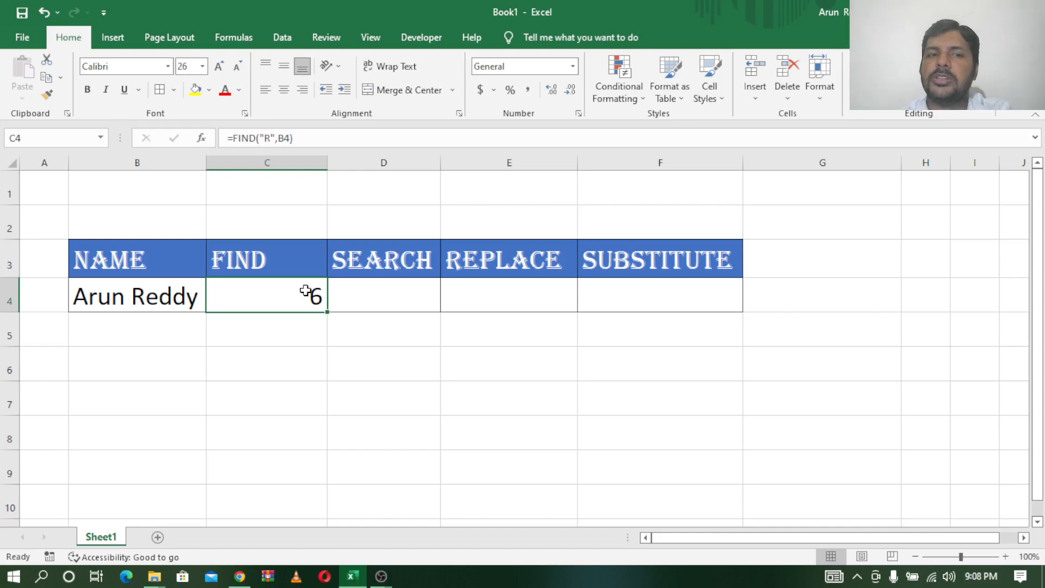
# Step: Enter the formula =SEARCH("R",B4) in cell D4 under the SEARCH heading
pyautogui.click(392, 292)
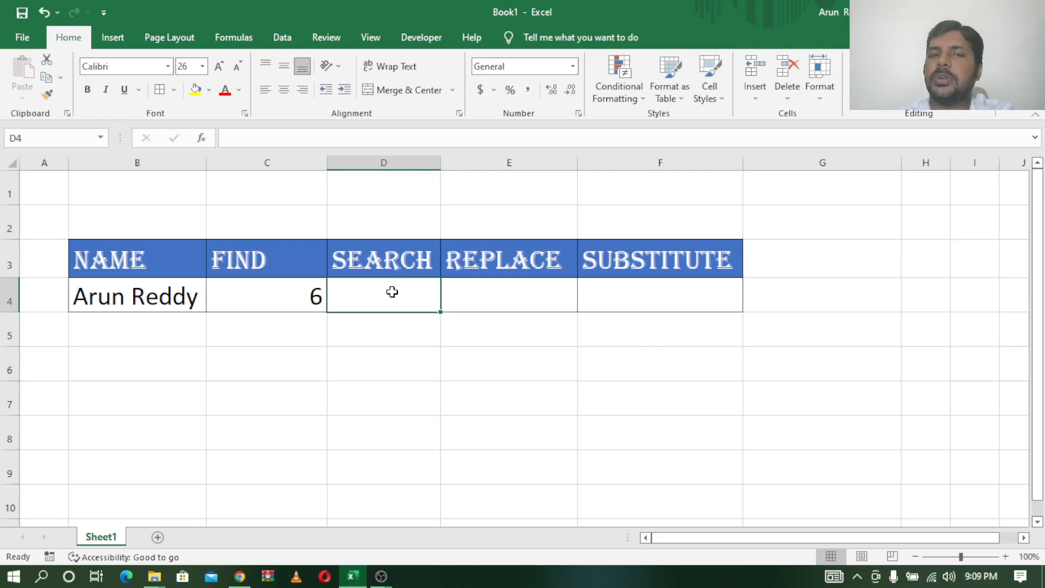
pyautogui.write('=sea')
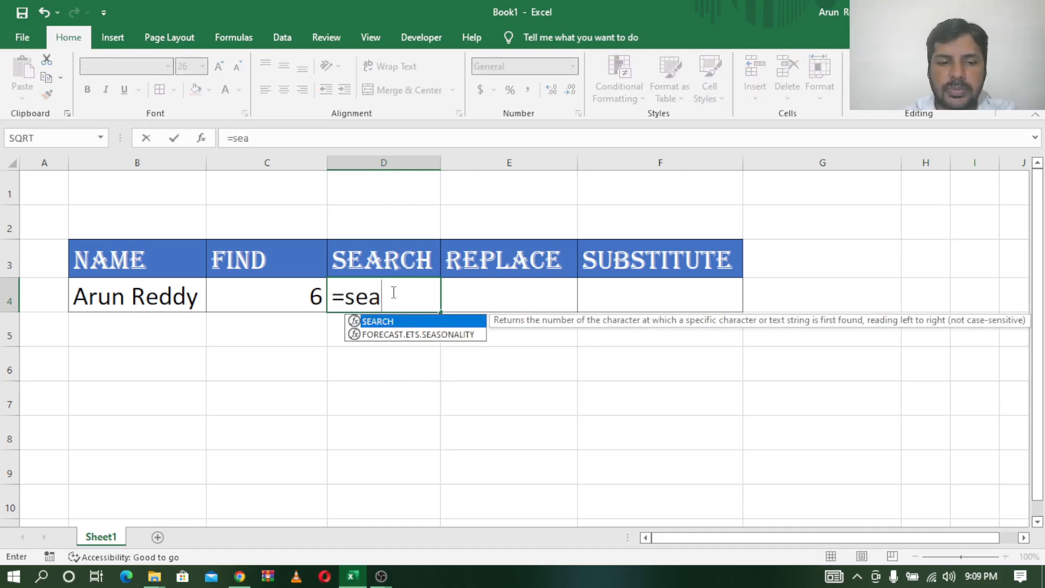
pyautogui.press('Tab')
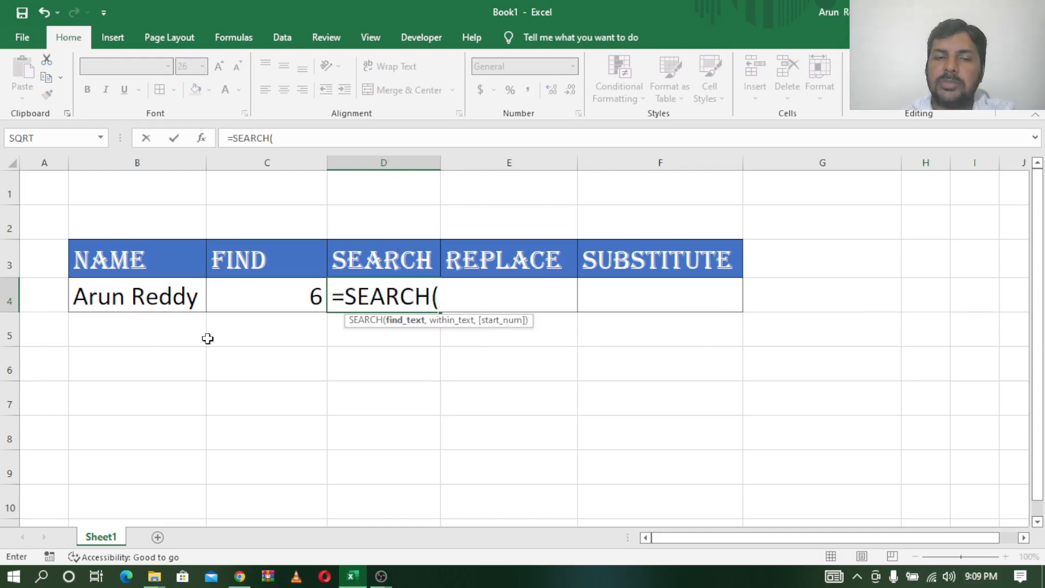
pyautogui.write('"r"')
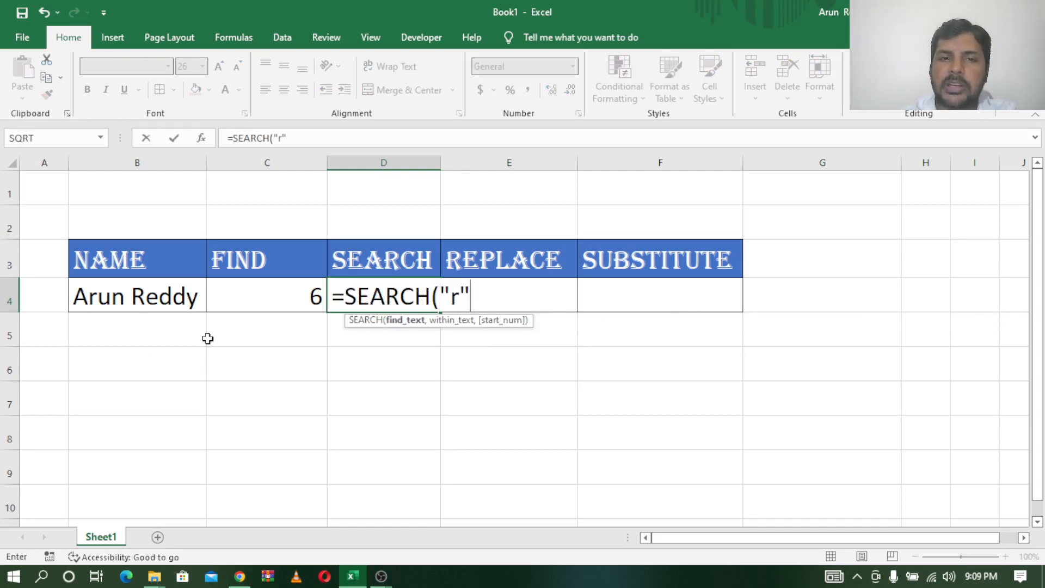
pyautogui.press('BackSpace')
pyautogui.press('BackSpace')
pyautogui.write('R')
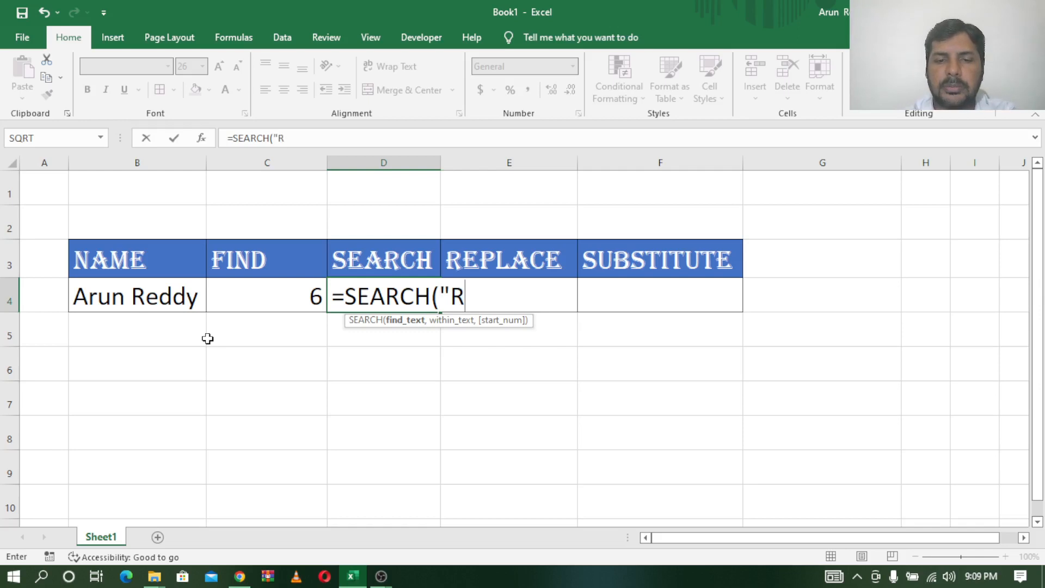
pyautogui.write('",')
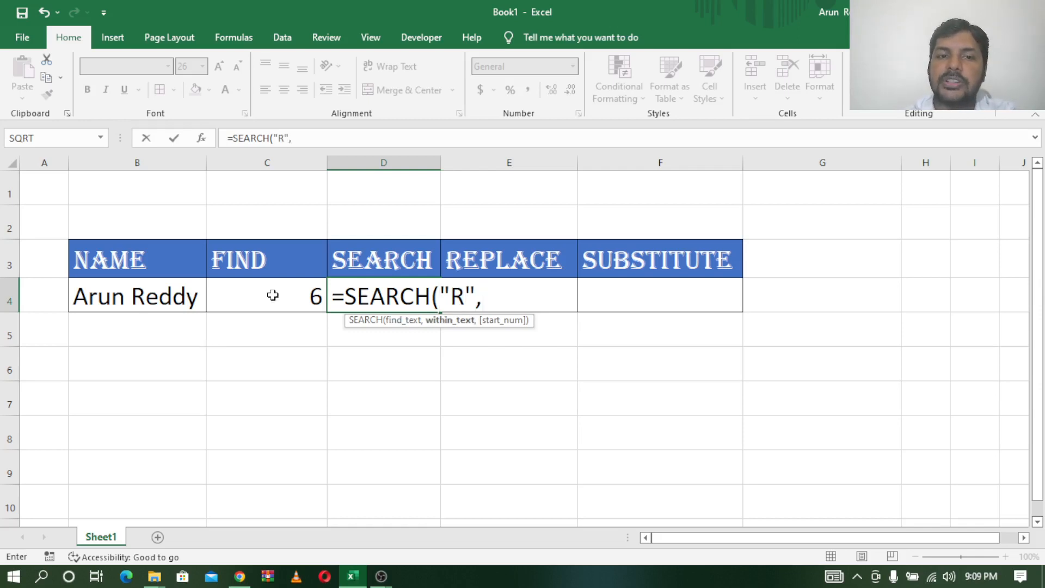
pyautogui.click(120, 299)
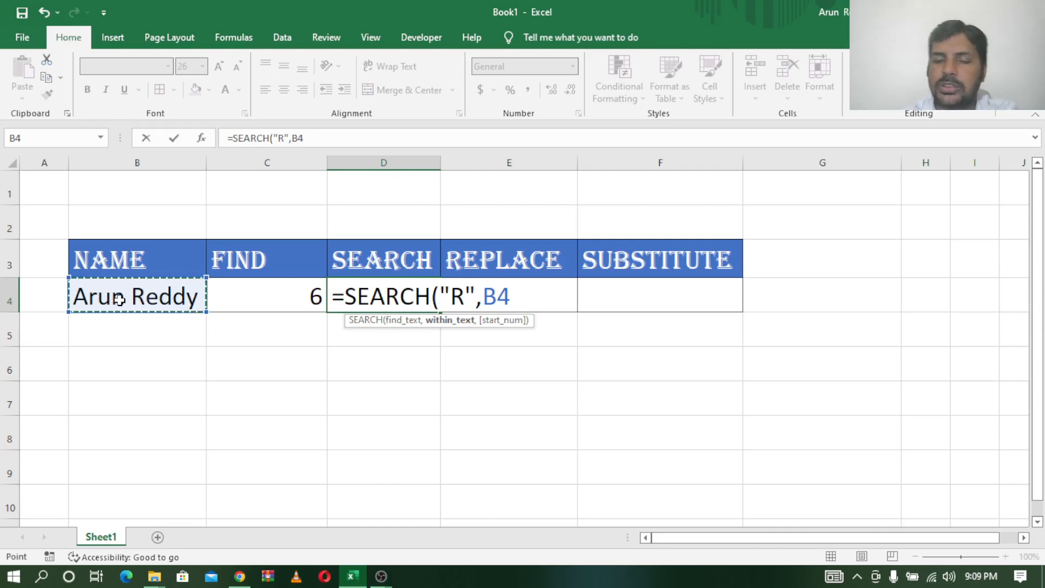
pyautogui.write(')')
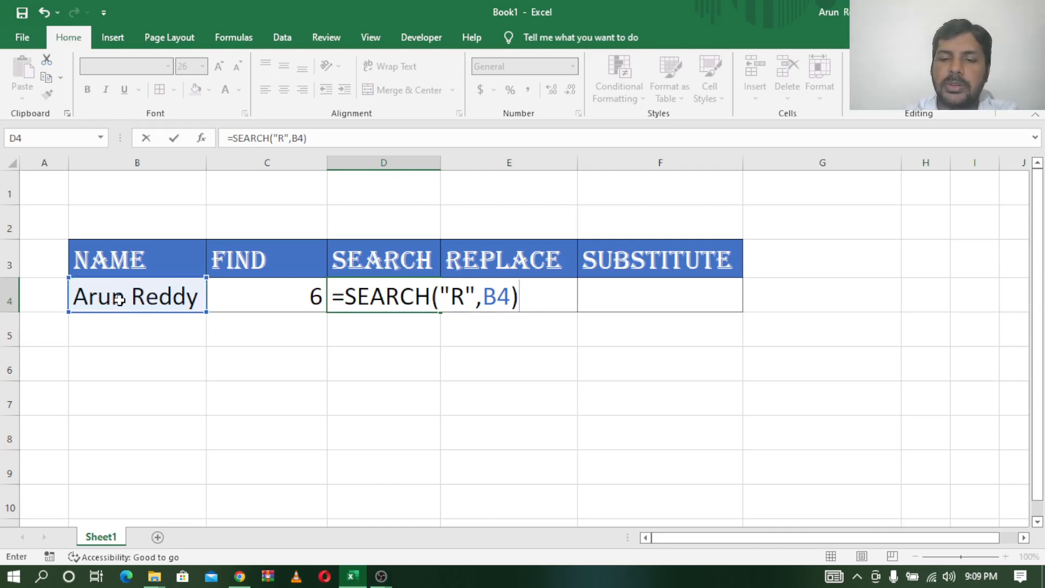
pyautogui.press('Return')
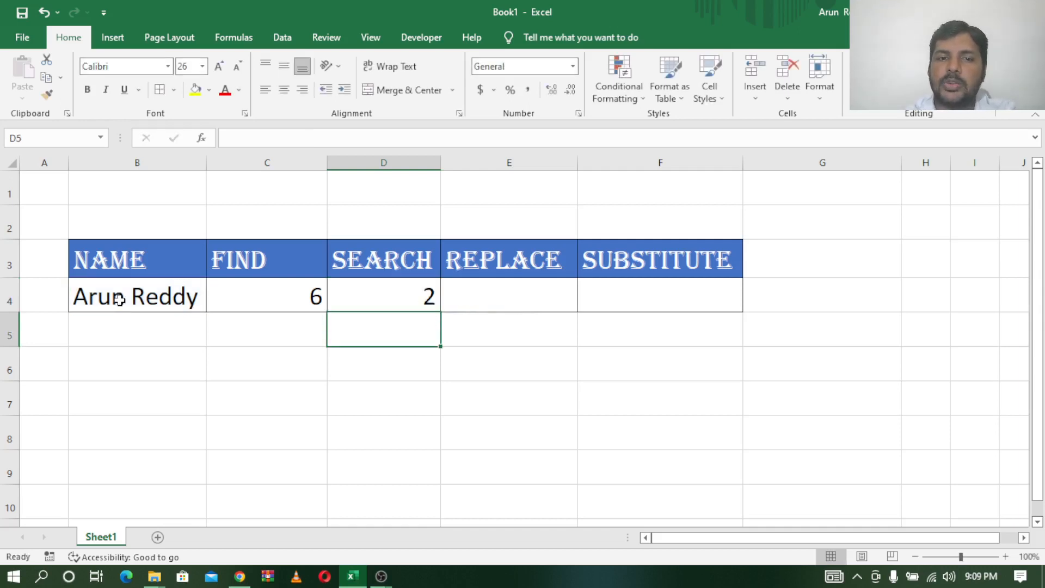
# Step: Examine the SEARCH formula in D4 and compare it with the FIND formula in C4 and the name in B4
pyautogui.click(400, 288)
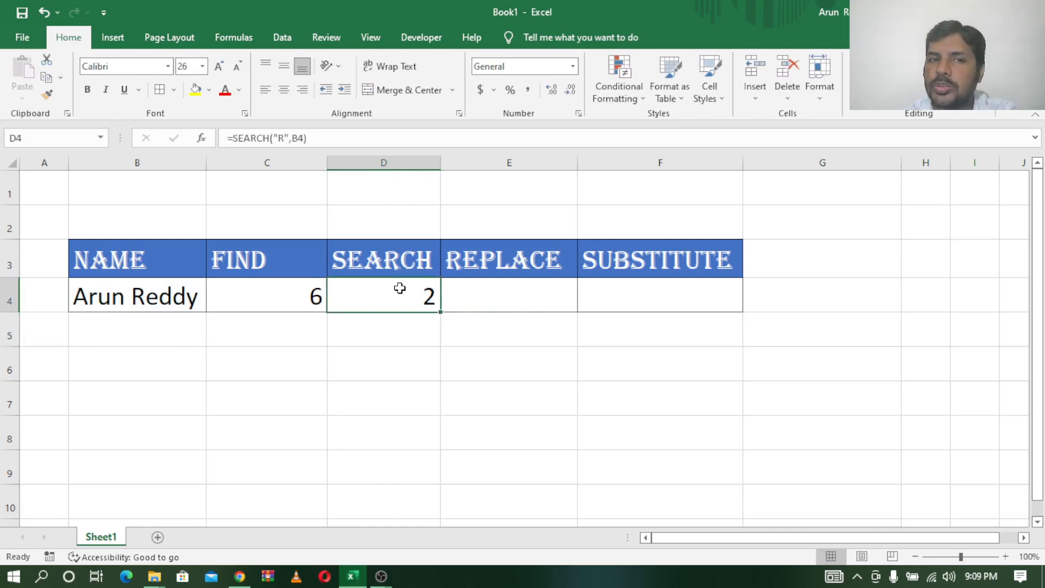
pyautogui.doubleClick(399, 288)
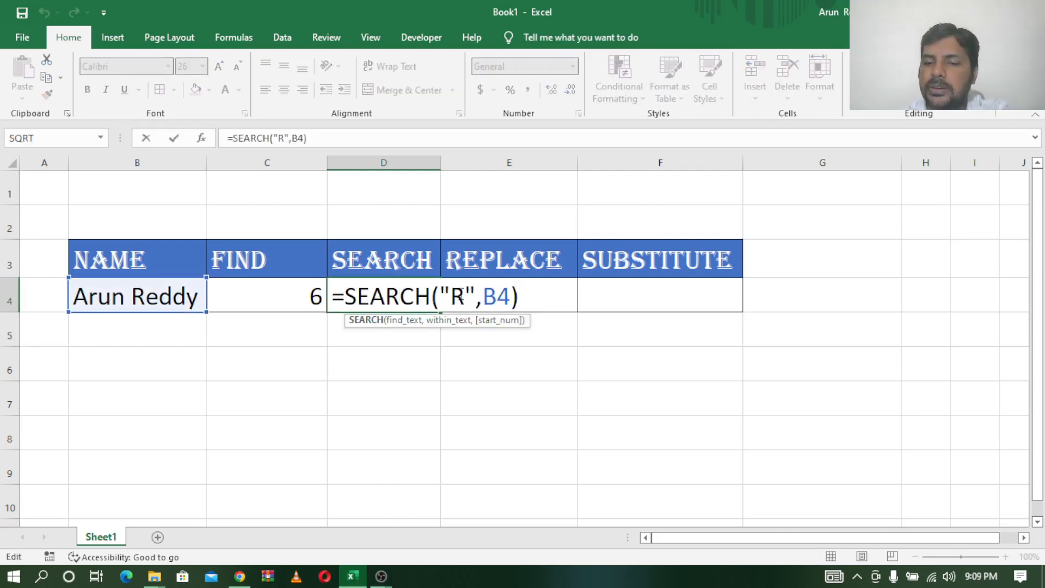
pyautogui.press('Return')
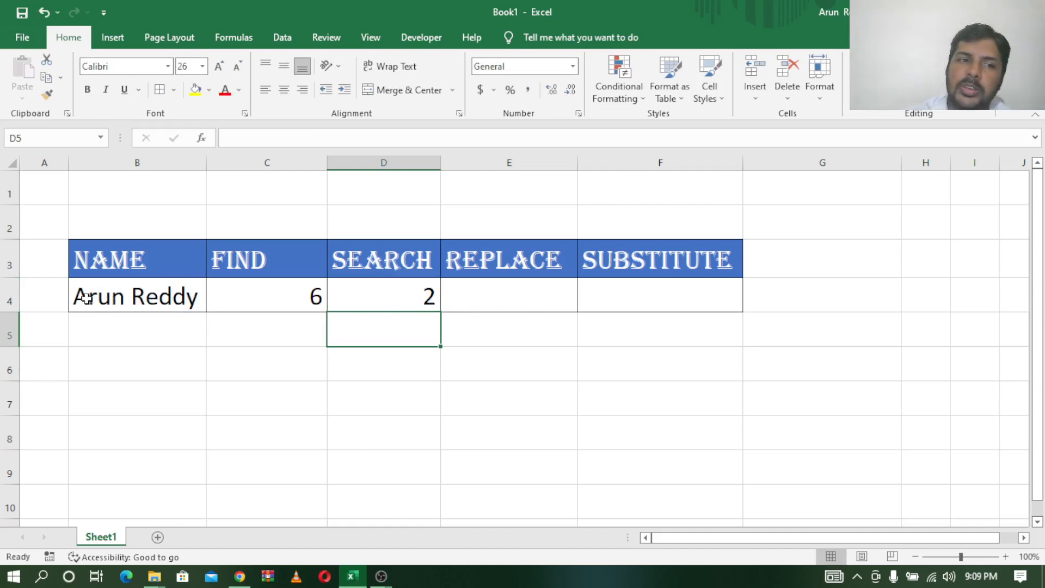
pyautogui.click(85, 297)
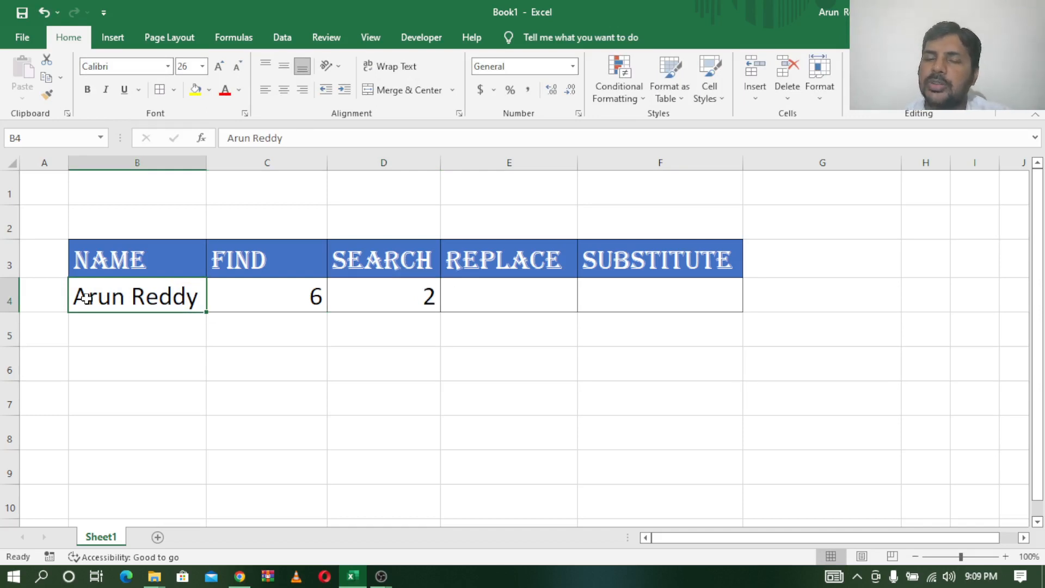
pyautogui.click(299, 301)
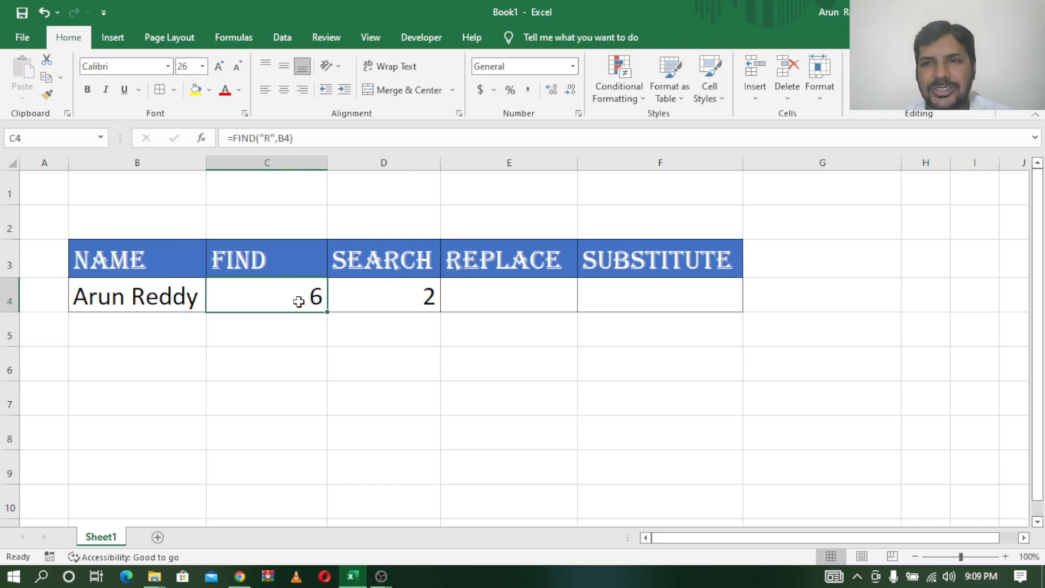
pyautogui.click(403, 298)
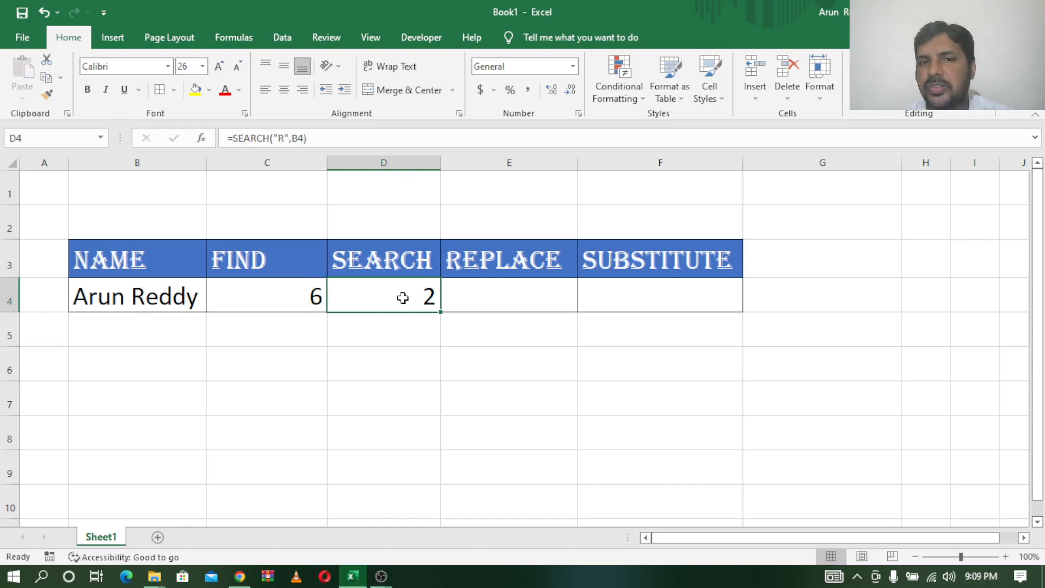
pyautogui.click(530, 296)
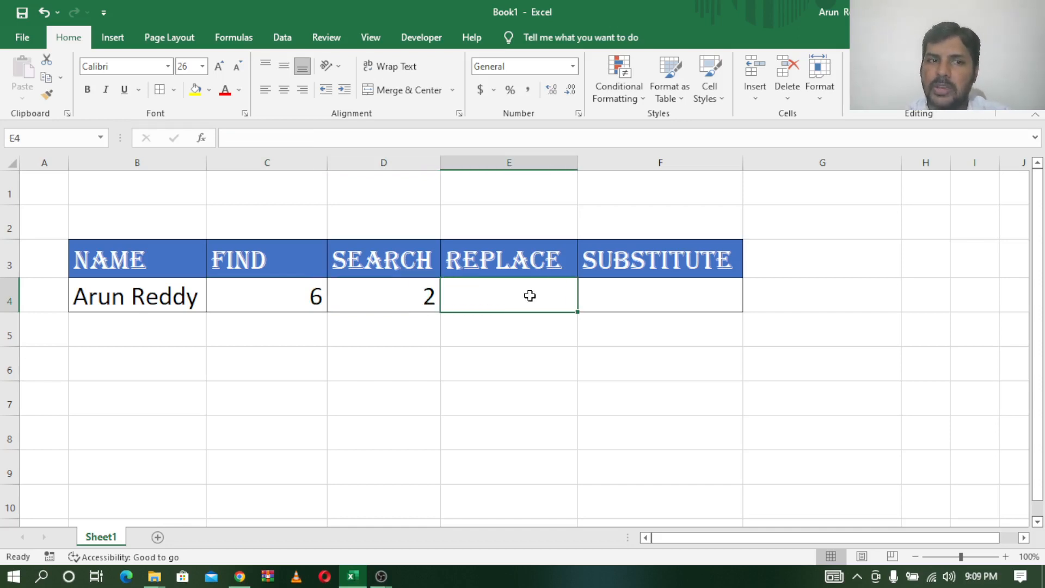
pyautogui.click(158, 297)
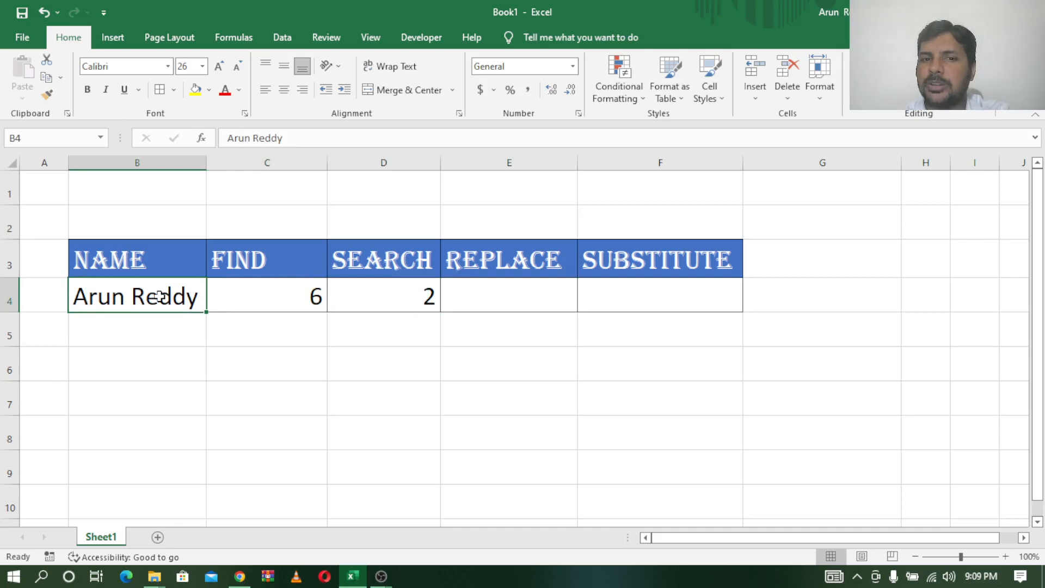
pyautogui.click(499, 299)
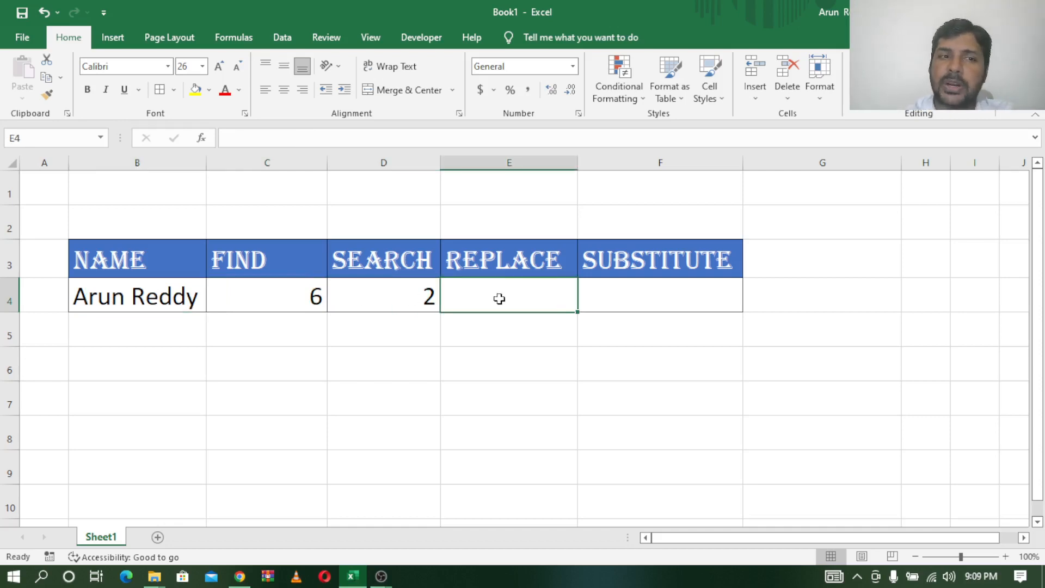
pyautogui.click(95, 299)
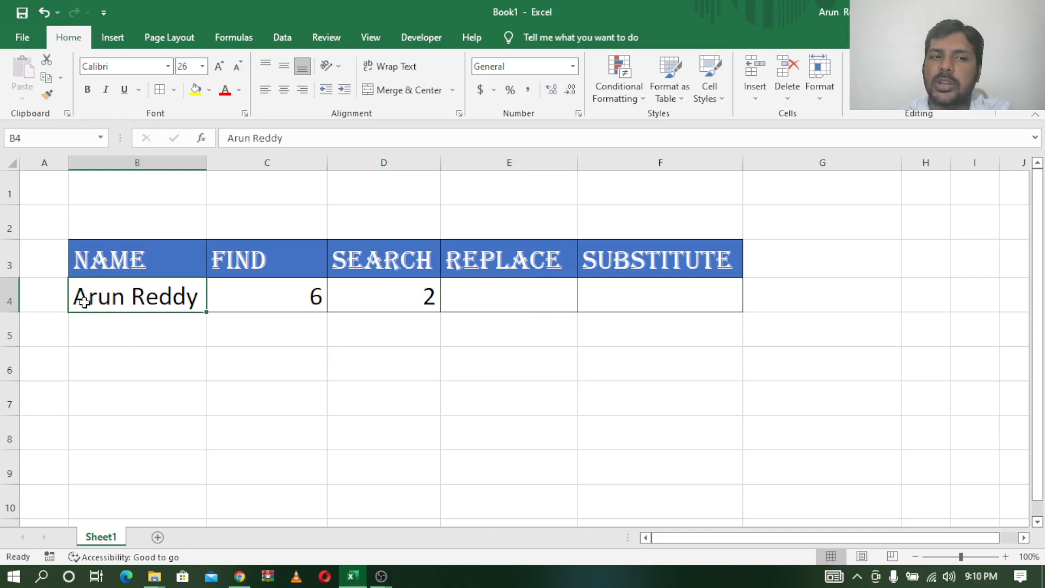
# Step: Enter the formula =REPLACE(B4,2,1,"rj") in cell E4 under the REPLACE heading
pyautogui.click(513, 299)
pyautogui.write('=')
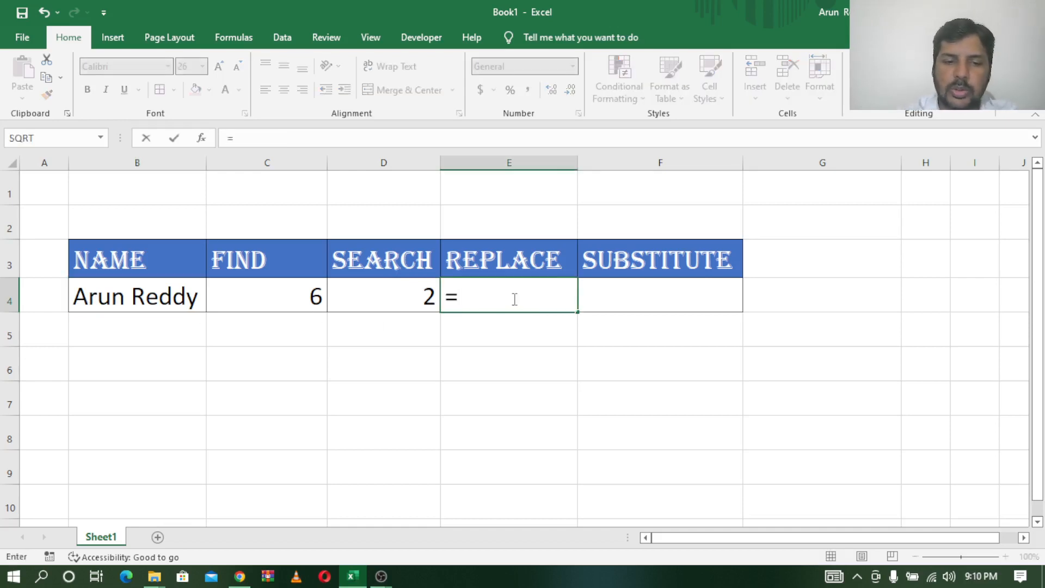
pyautogui.write('rep')
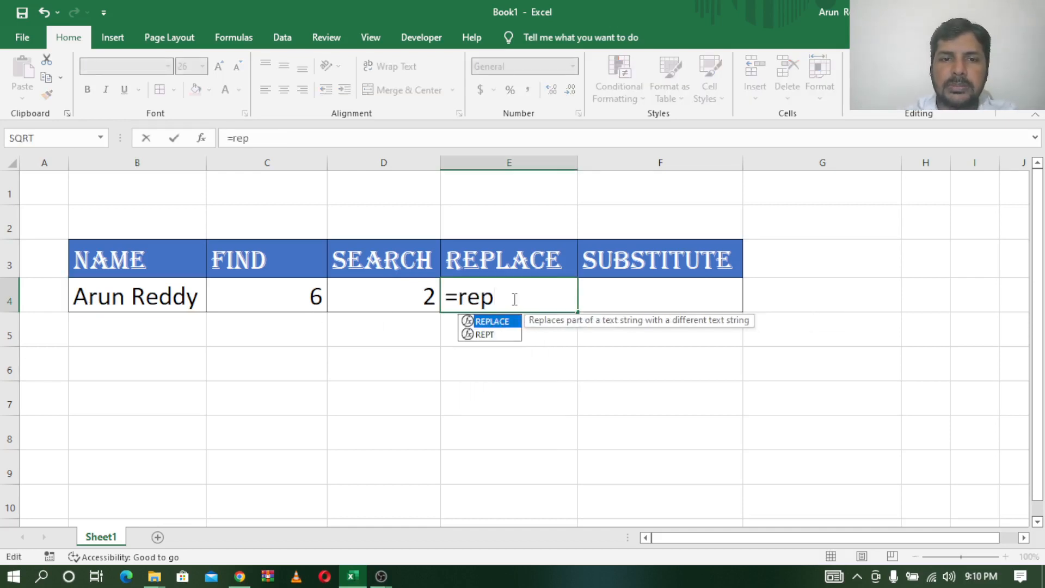
pyautogui.press('Tab')
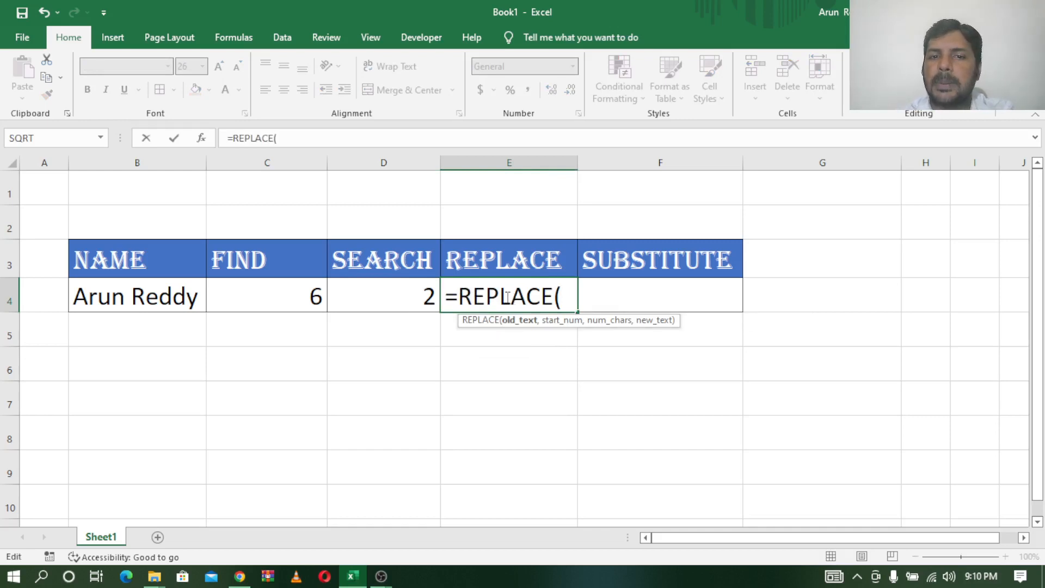
pyautogui.click(112, 297)
pyautogui.write(',')
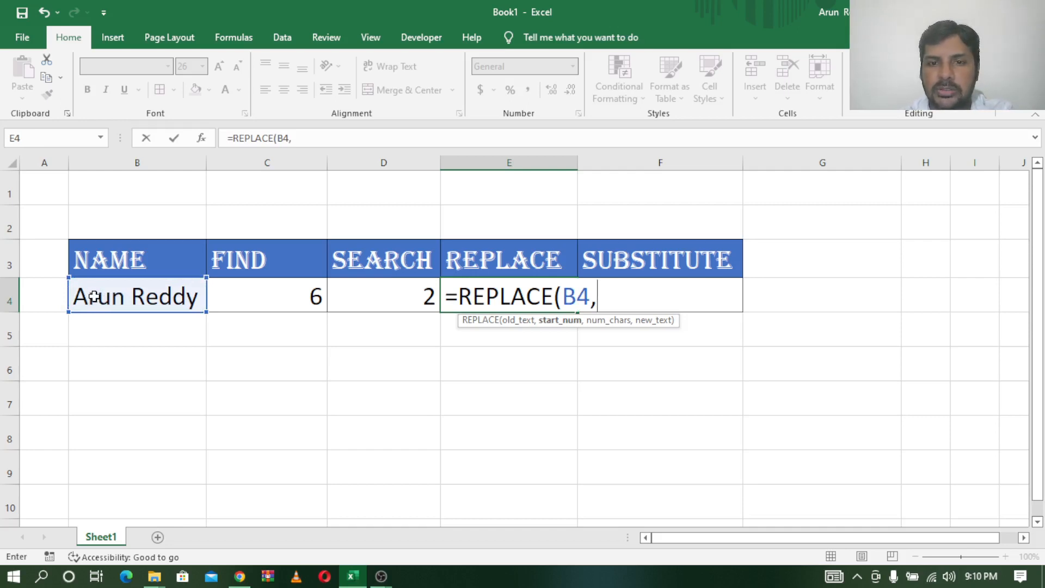
pyautogui.write('2,')
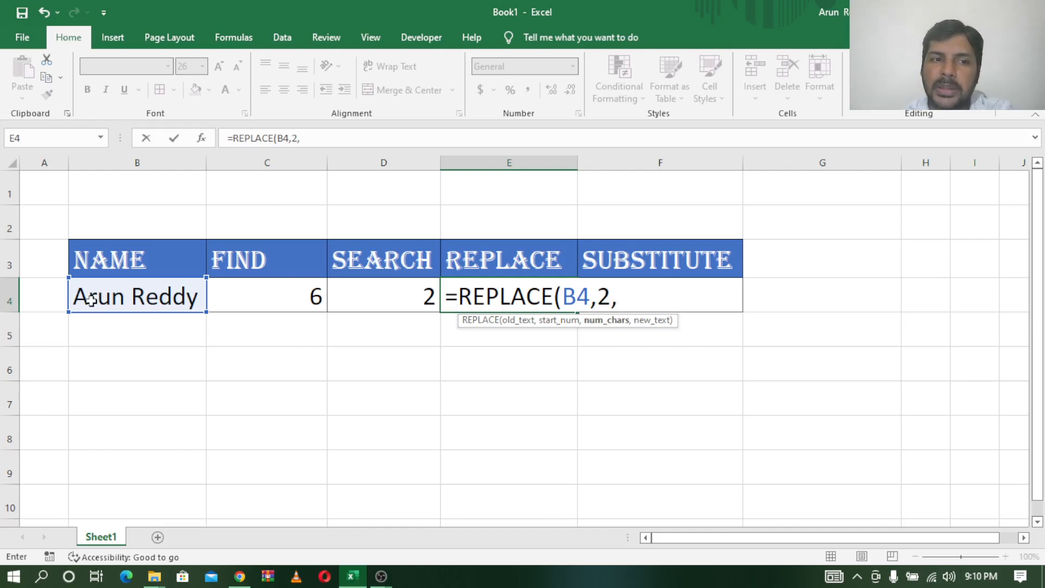
pyautogui.write('1')
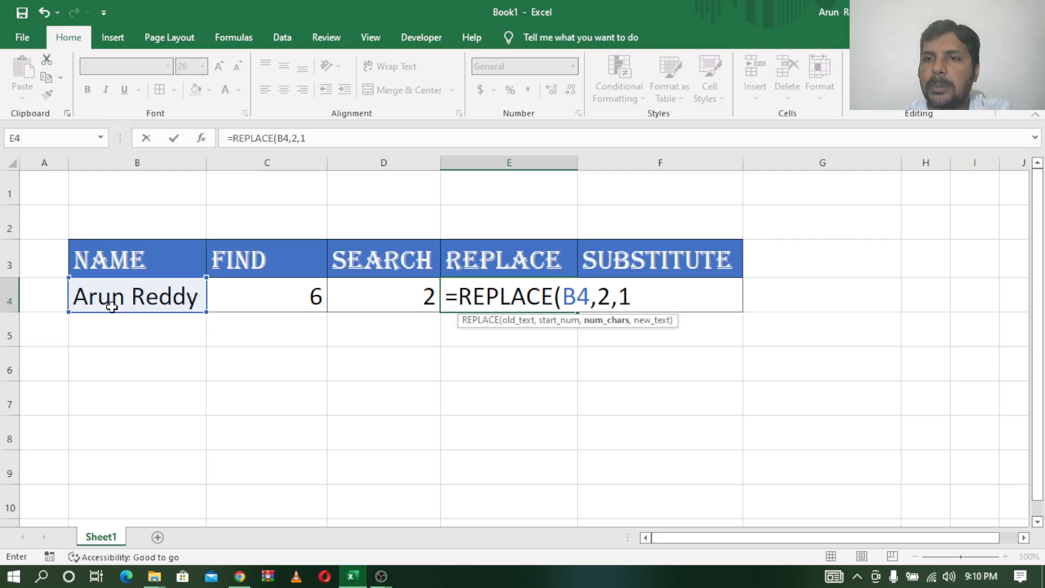
pyautogui.write(',')
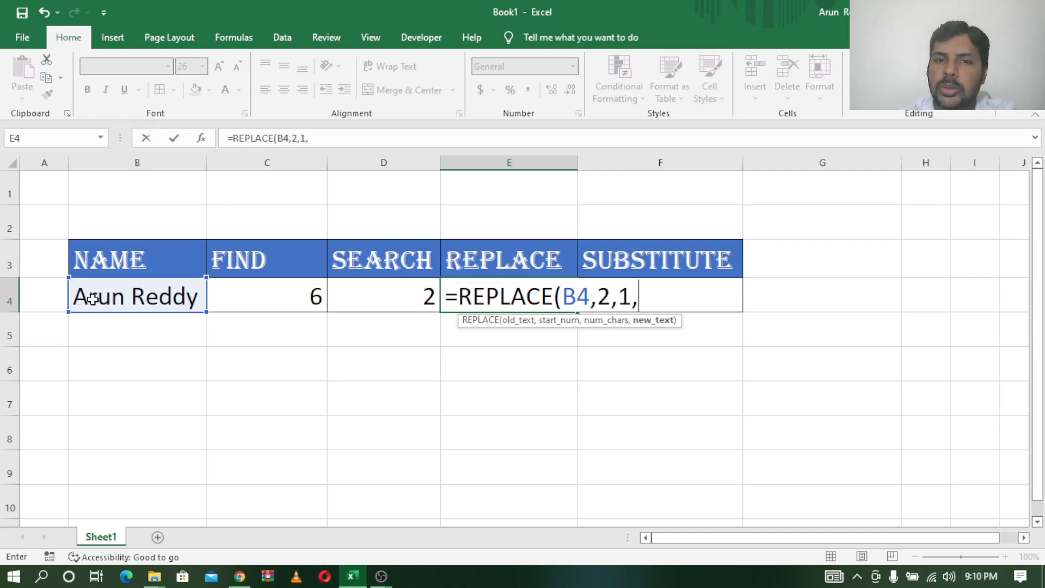
pyautogui.write(' "')
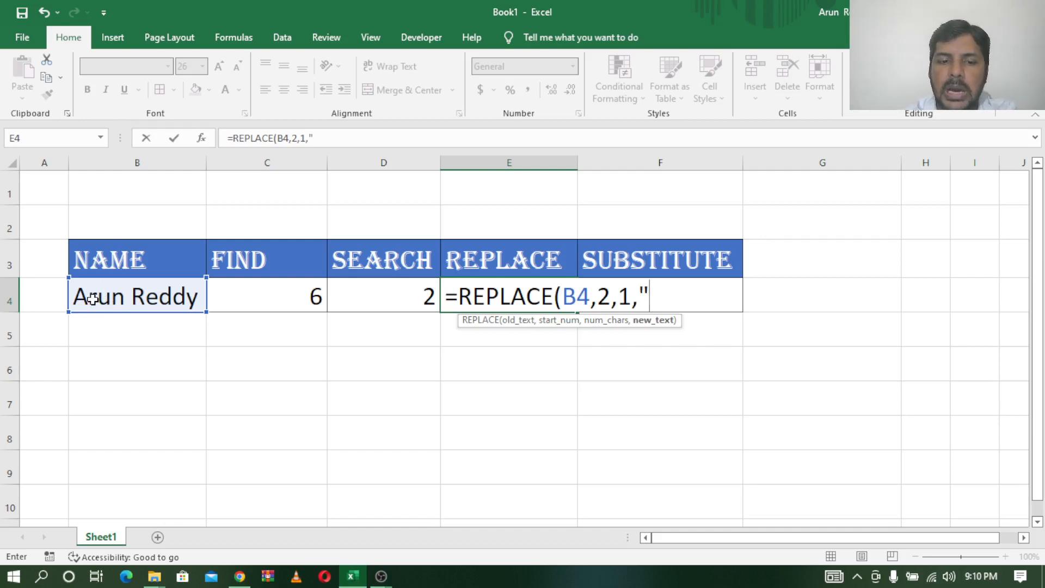
pyautogui.write('rj"')
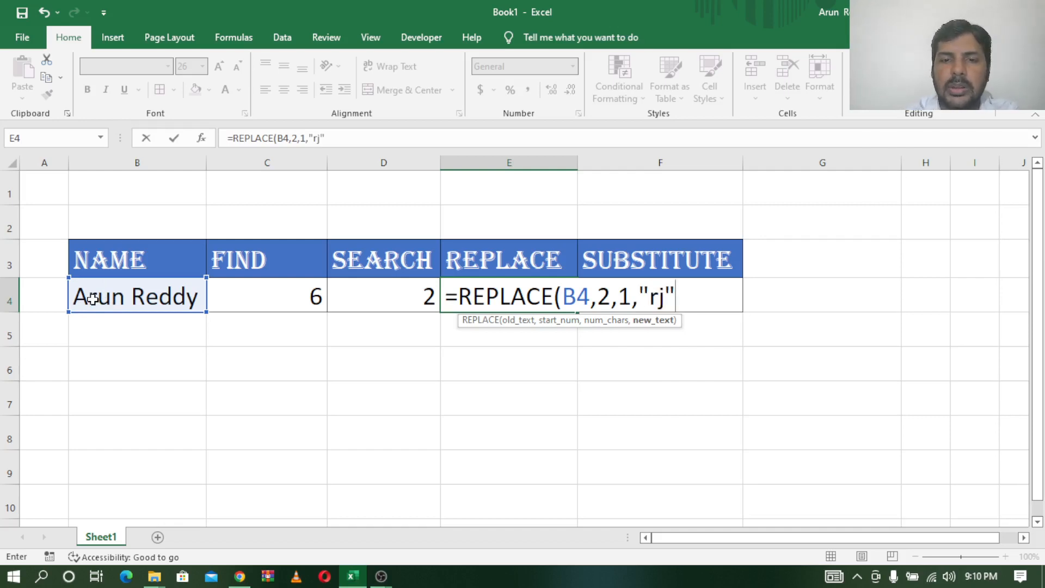
pyautogui.write(')')
pyautogui.hotkey('ctrl', 'Return')
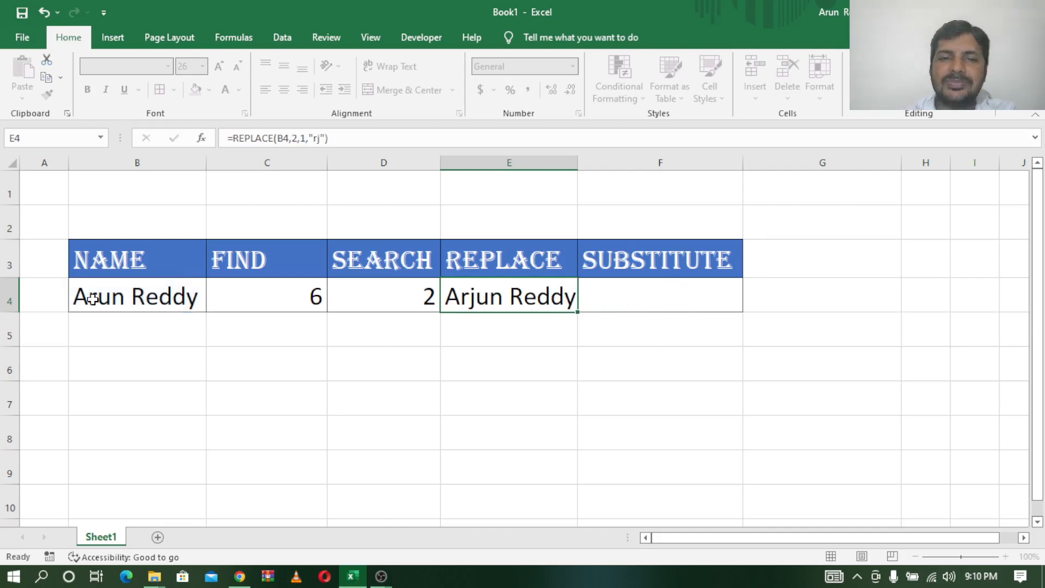
# Step: Widen column E slightly so the REPLACE result in E4 fits inside its cell
pyautogui.click(499, 303)
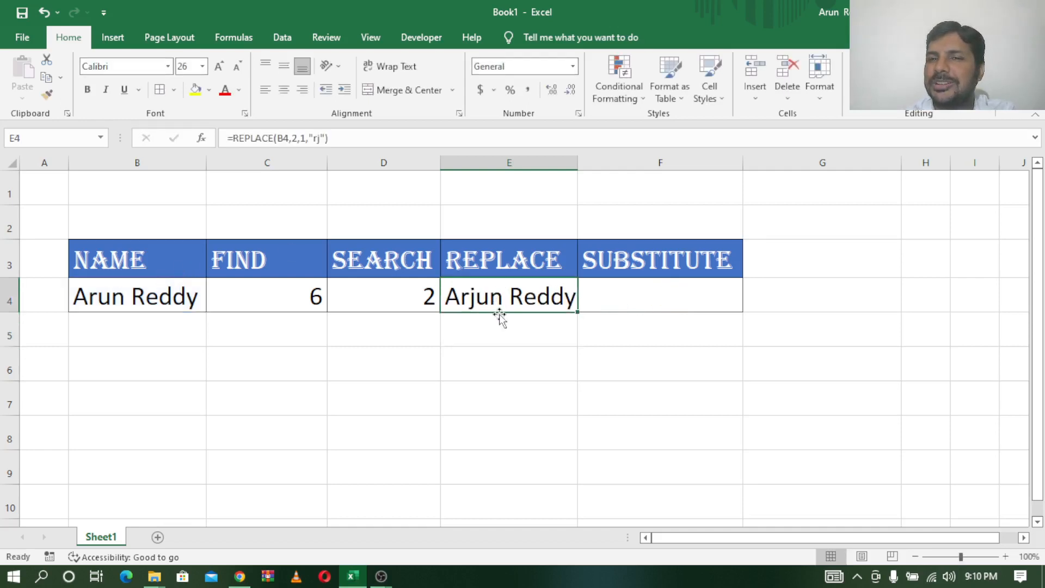
pyautogui.click(615, 294)
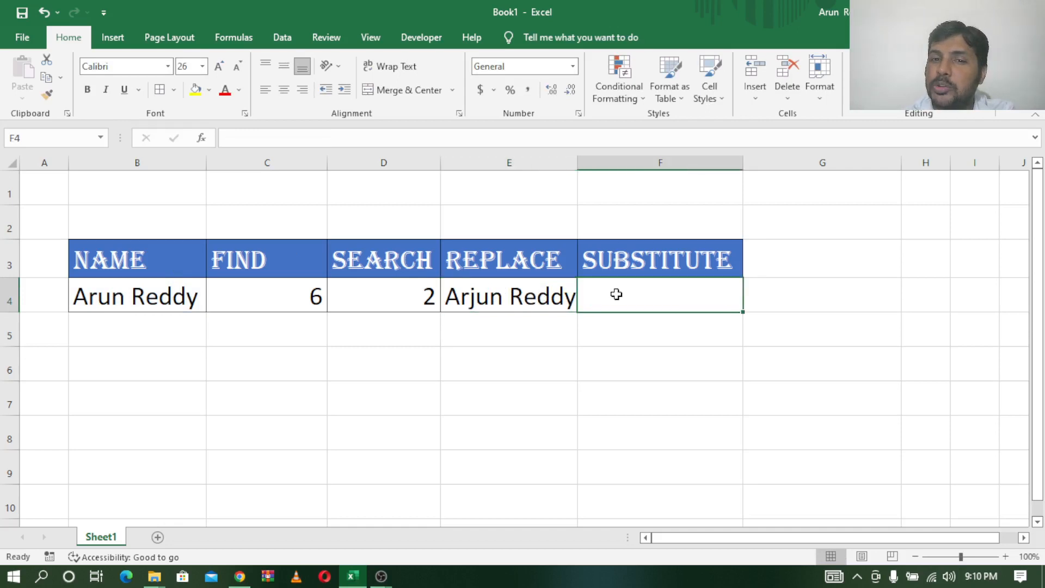
pyautogui.moveTo(577, 162); pyautogui.dragTo(586, 162)
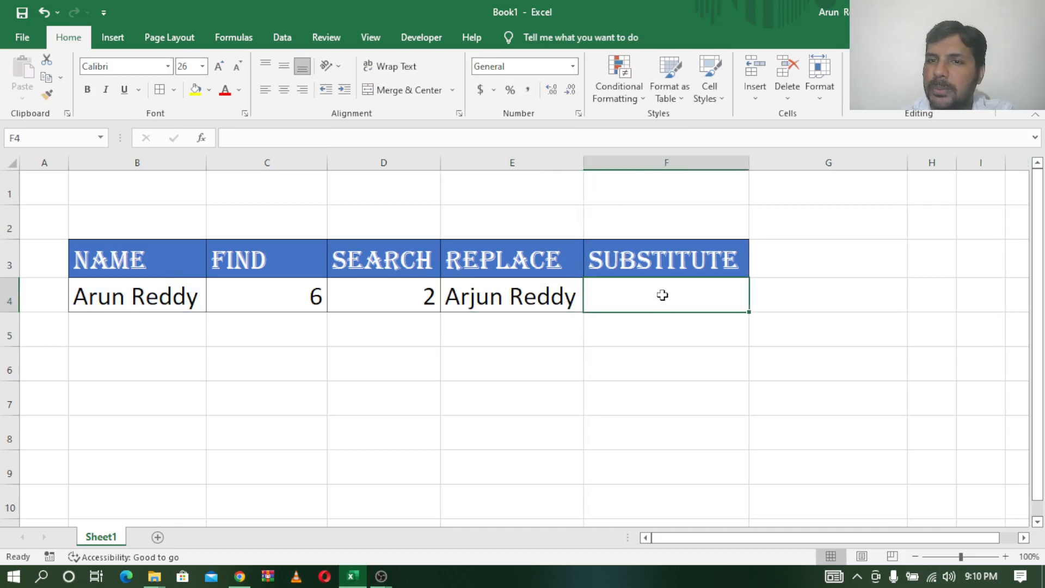
pyautogui.click(495, 298)
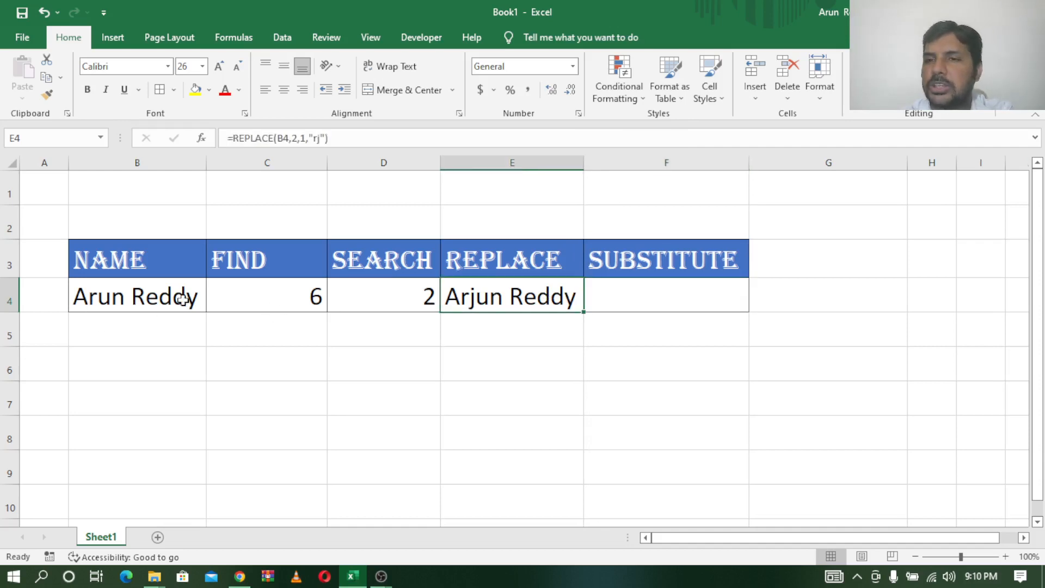
# Step: Begin a SUBSTITUTE formula in cell F4 under the SUBSTITUTE heading, with B4 as its text argument
pyautogui.click(684, 298)
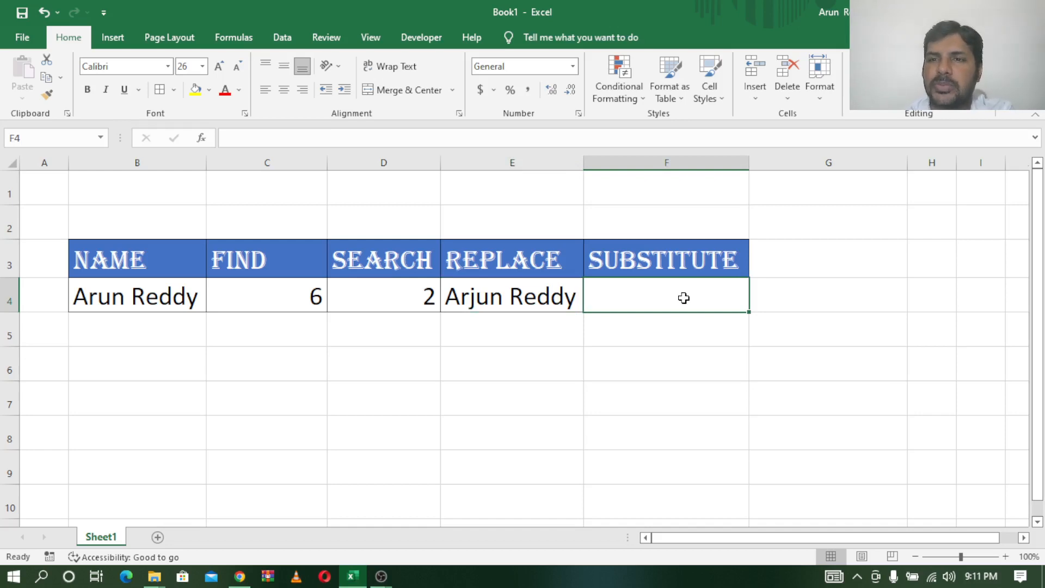
pyautogui.write('=su')
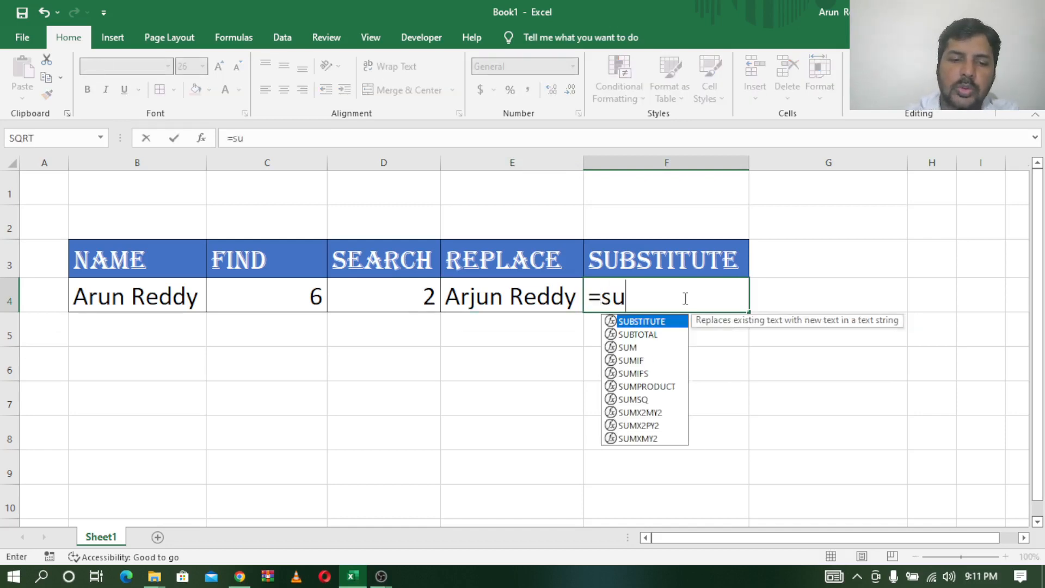
pyautogui.write('bstitur')
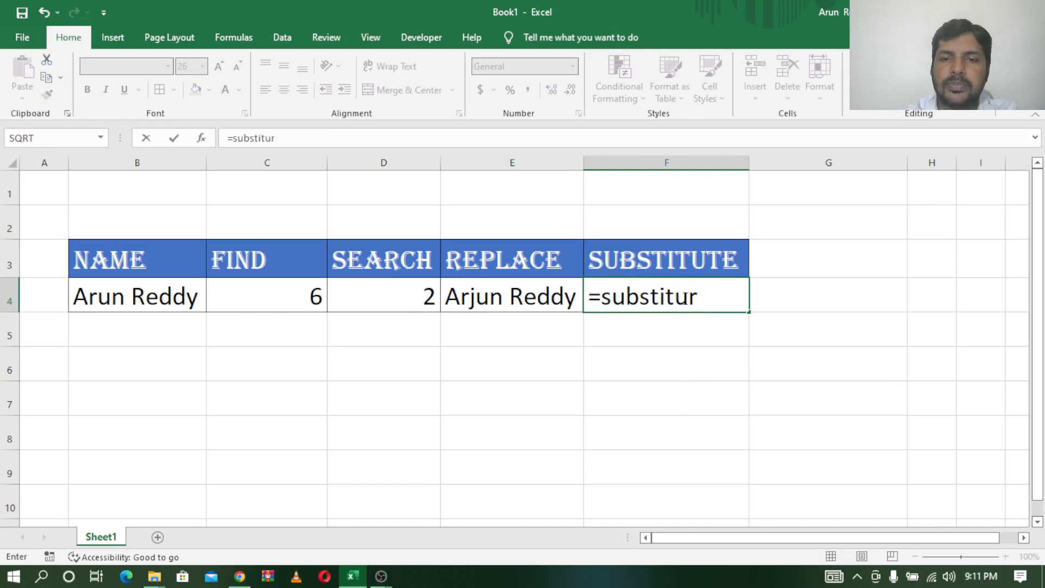
pyautogui.press('BackSpace')
pyautogui.write('te')
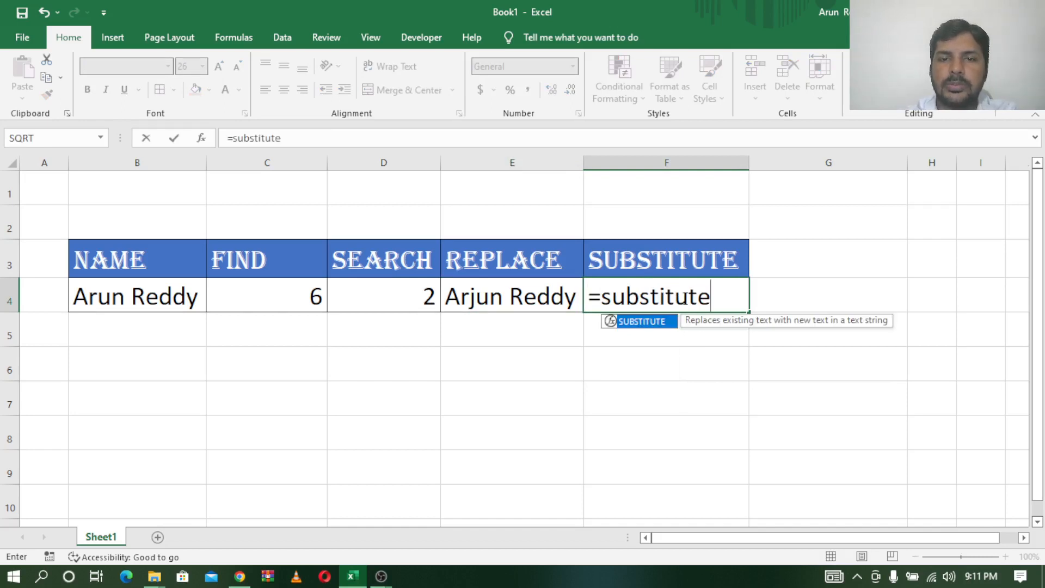
pyautogui.write('(')
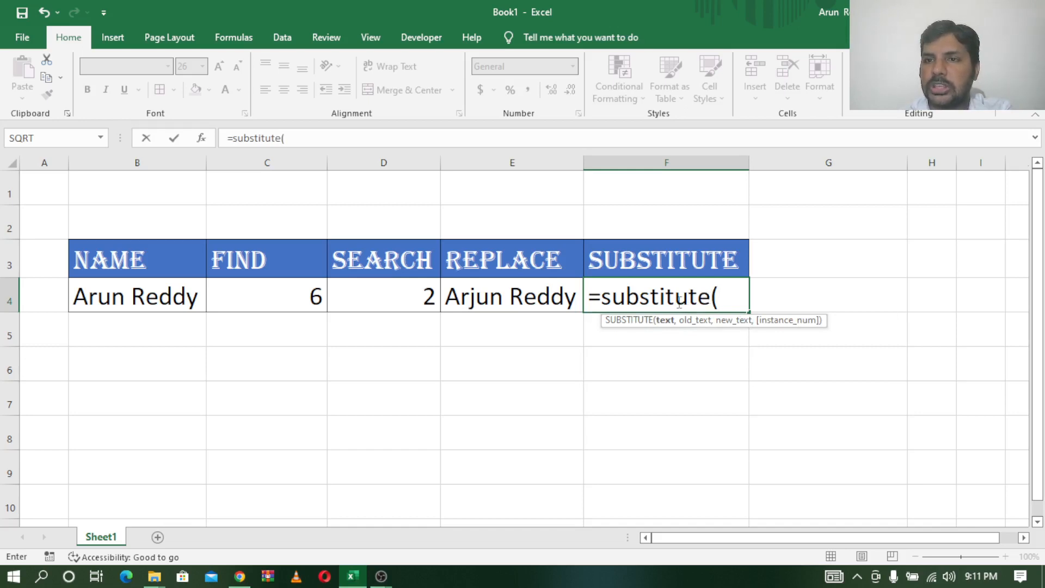
pyautogui.click(125, 296)
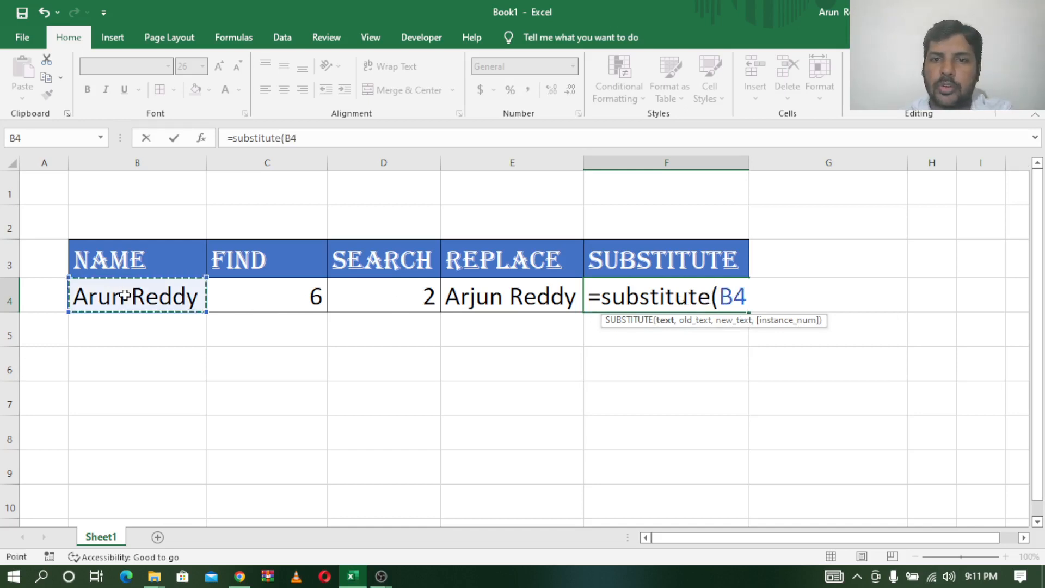
pyautogui.write(',')
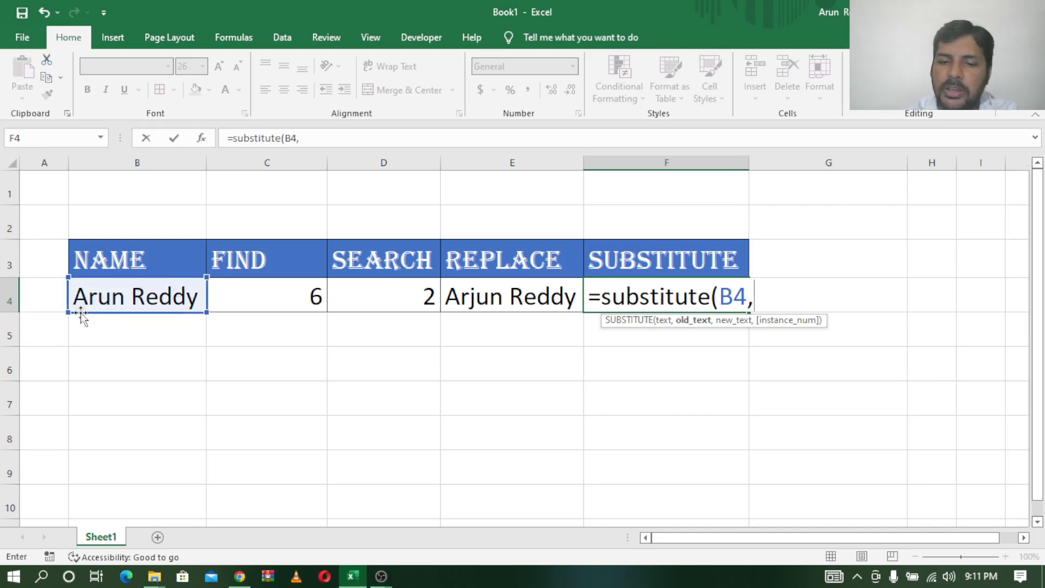
# Step: Complete the SUBSTITUTE formula in F4 with "A" as the old text and "Va" as the new text
pyautogui.write('"a"')
pyautogui.press('BackSpace')
pyautogui.press('BackSpace')
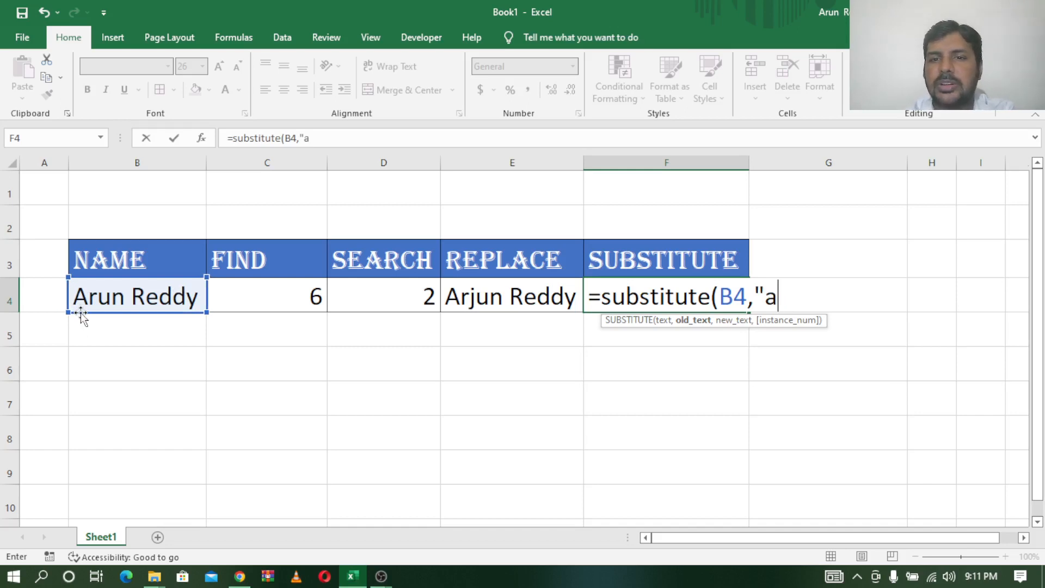
pyautogui.write('A"')
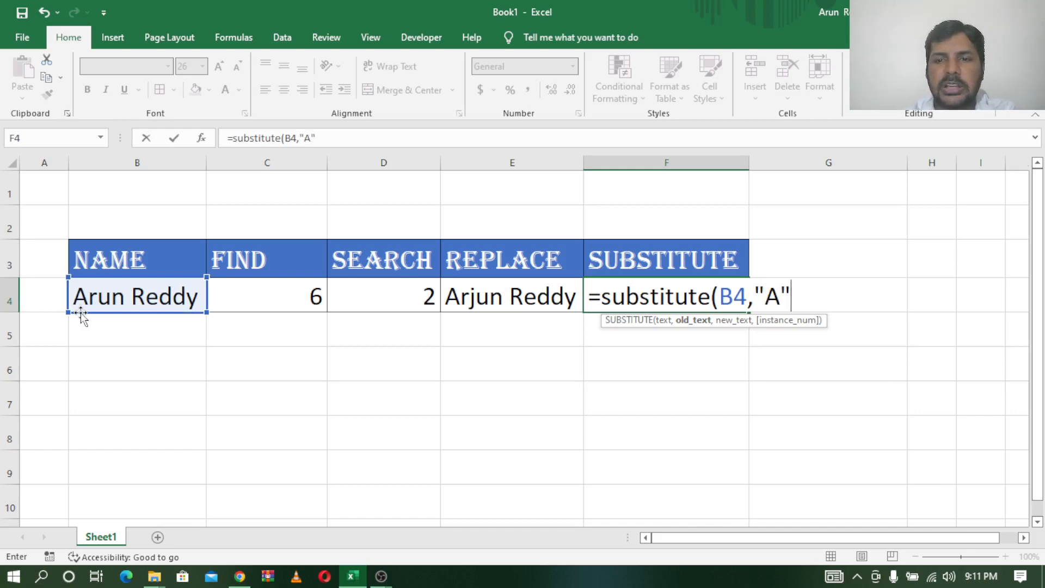
pyautogui.write(',')
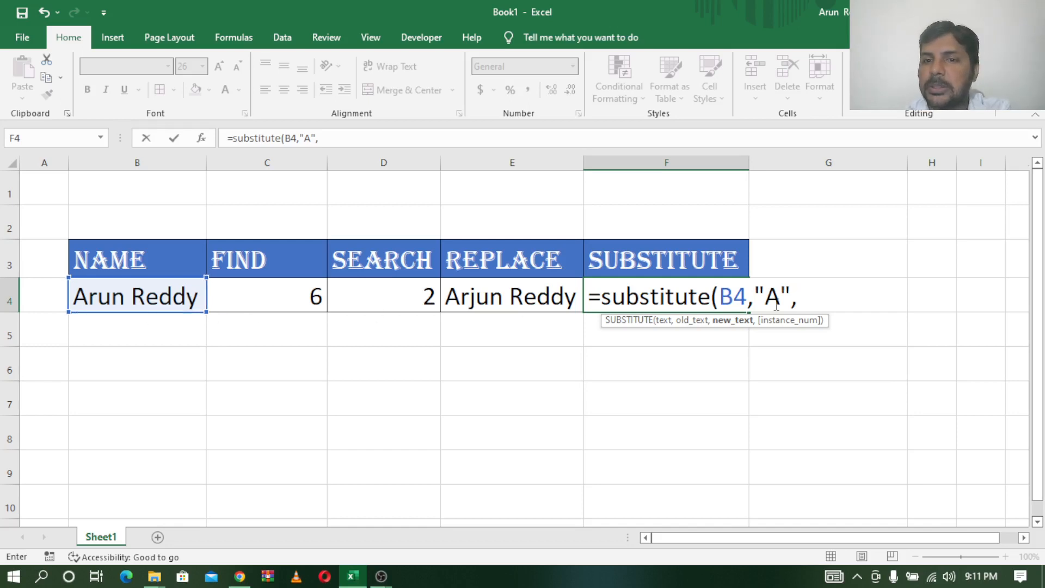
pyautogui.write('"')
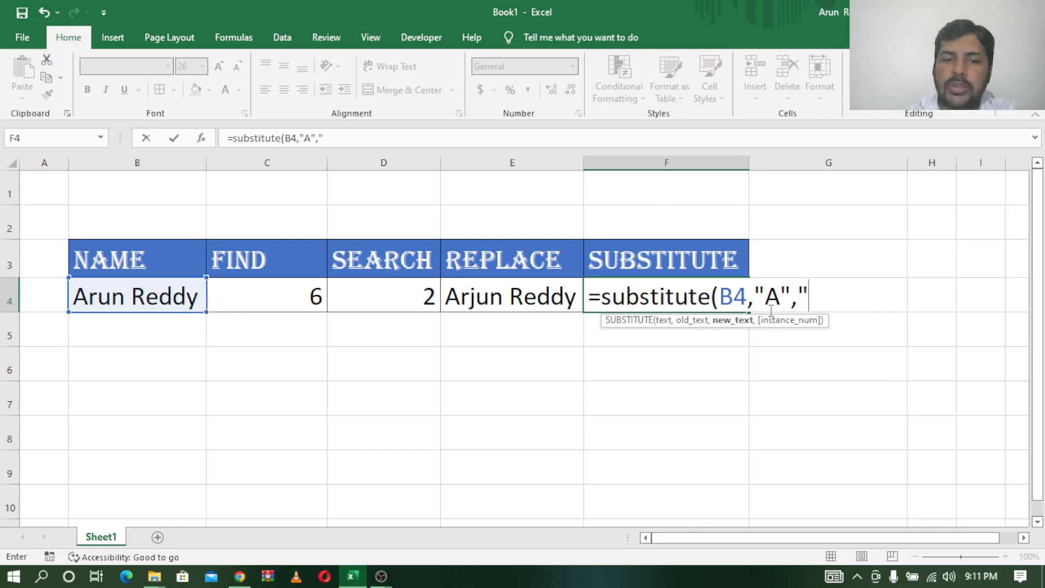
pyautogui.write('Va')
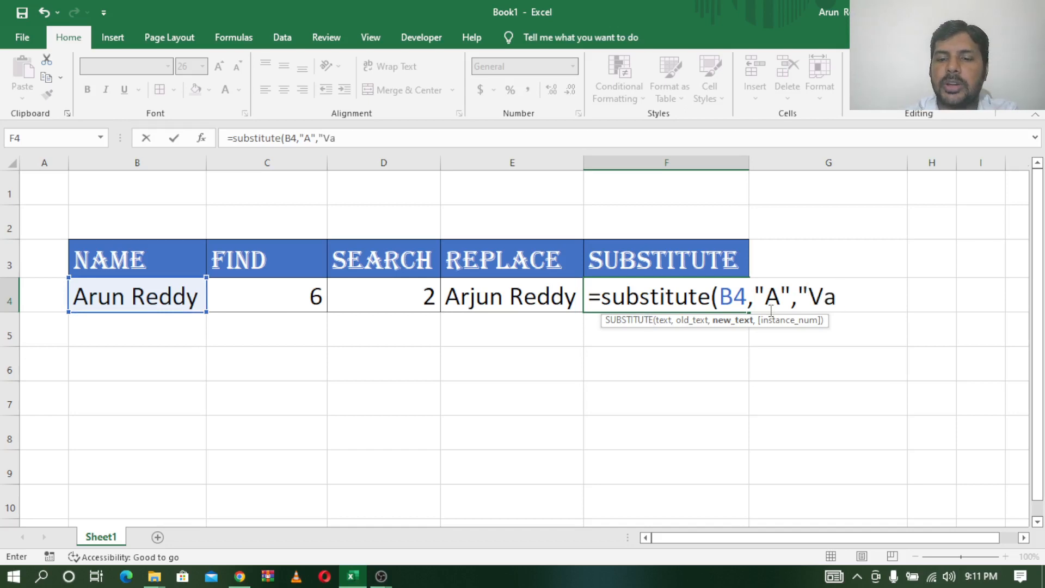
pyautogui.write('"')
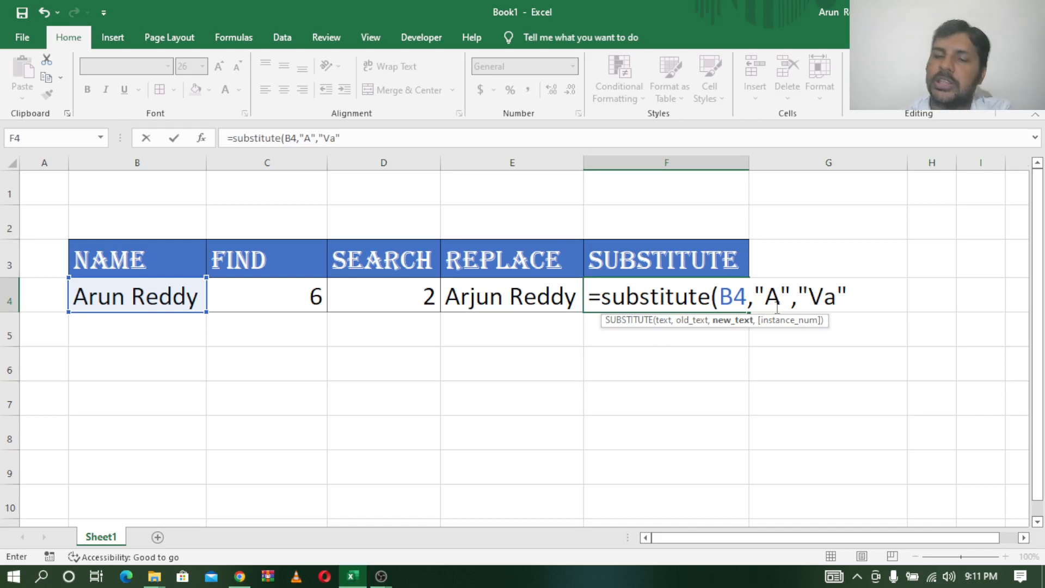
pyautogui.write(')')
pyautogui.press('Return')
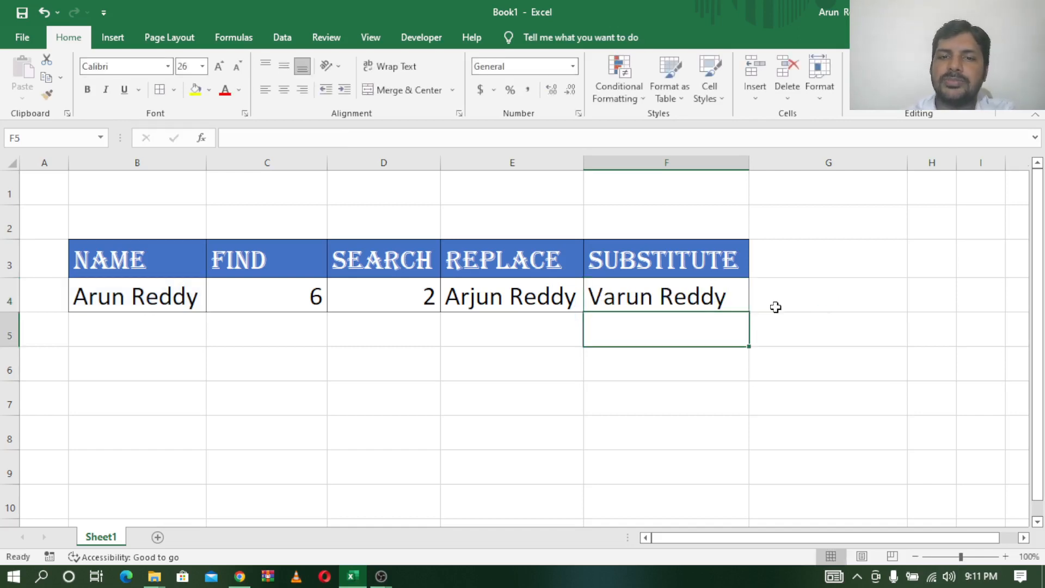
# Step: Review the FIND, SEARCH, REPLACE and SUBSTITUTE formulas in cells C4 to F4 and compare their results
pyautogui.click(702, 296)
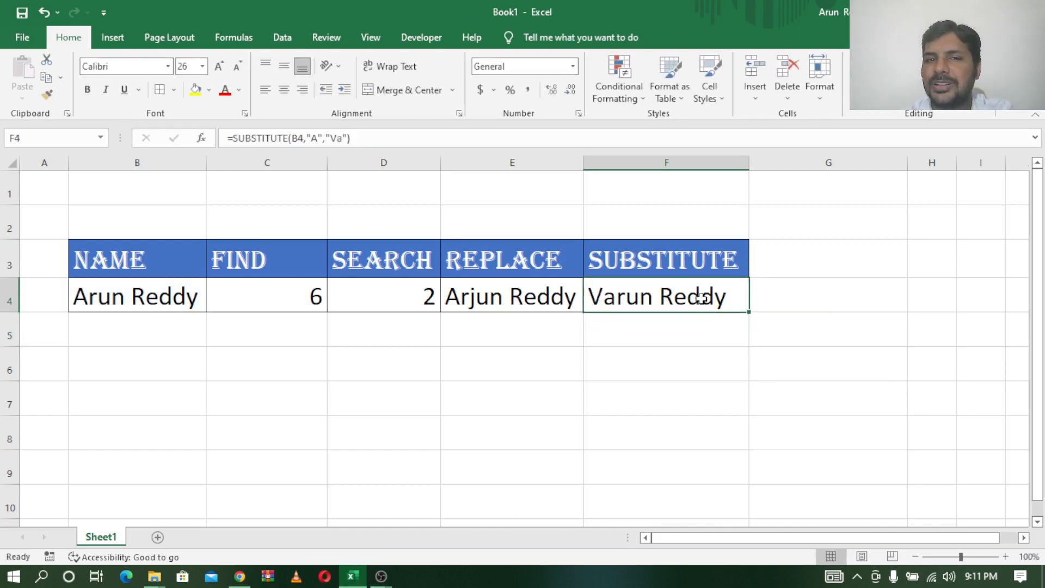
pyautogui.click(276, 304)
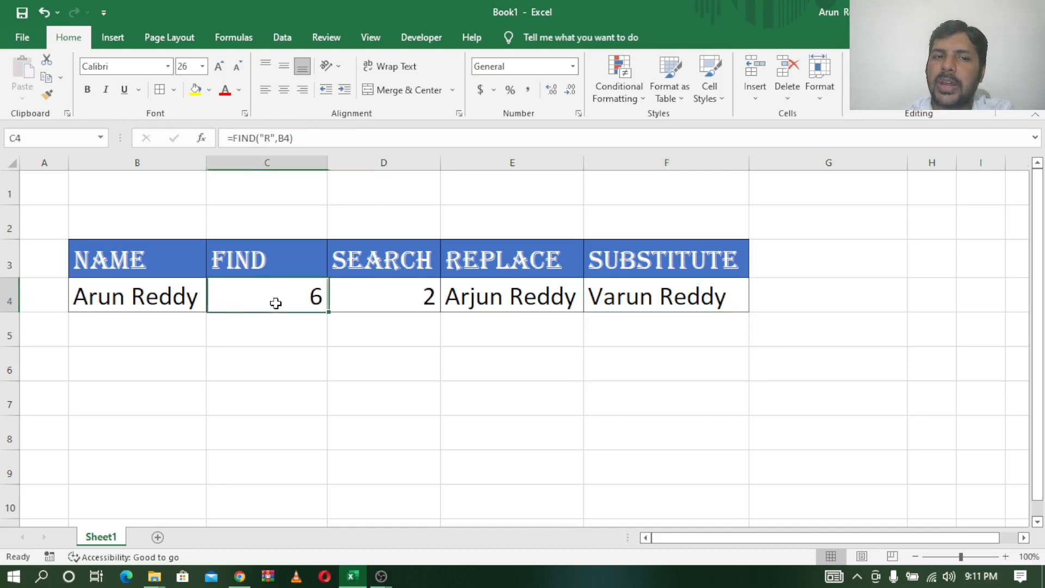
pyautogui.click(378, 299)
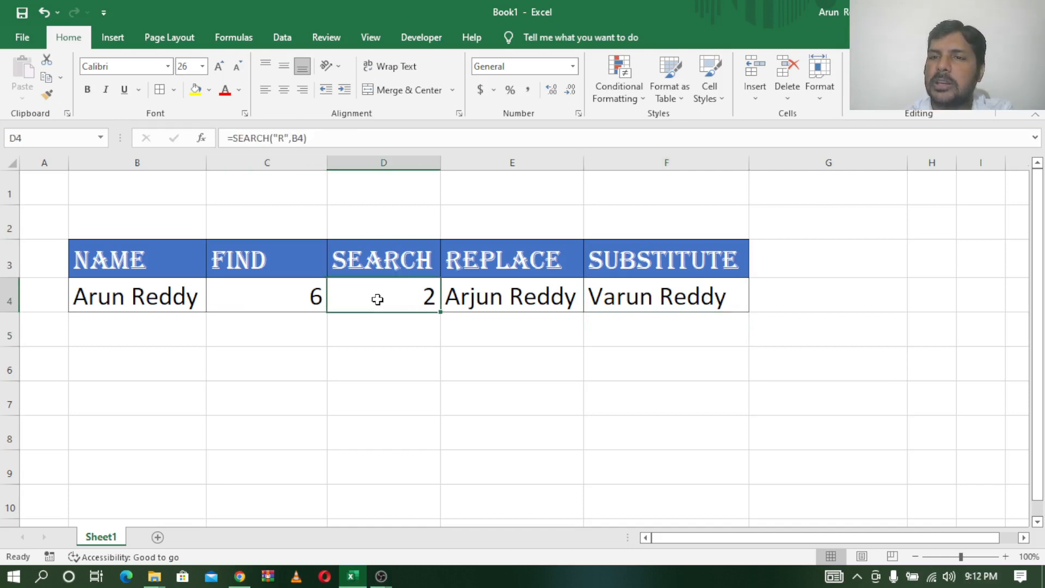
pyautogui.click(243, 298)
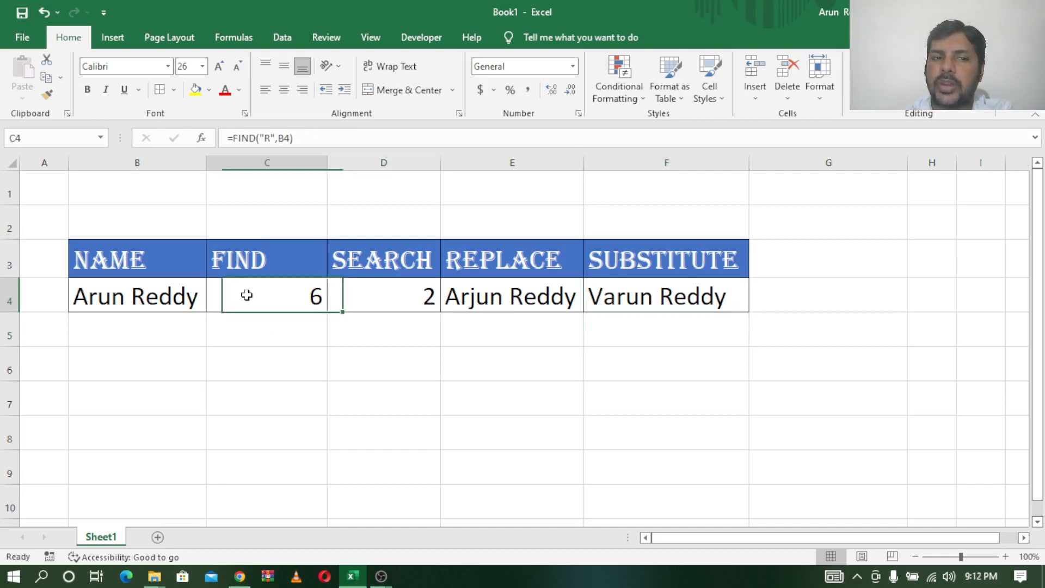
pyautogui.click(504, 296)
pyautogui.click(643, 294)
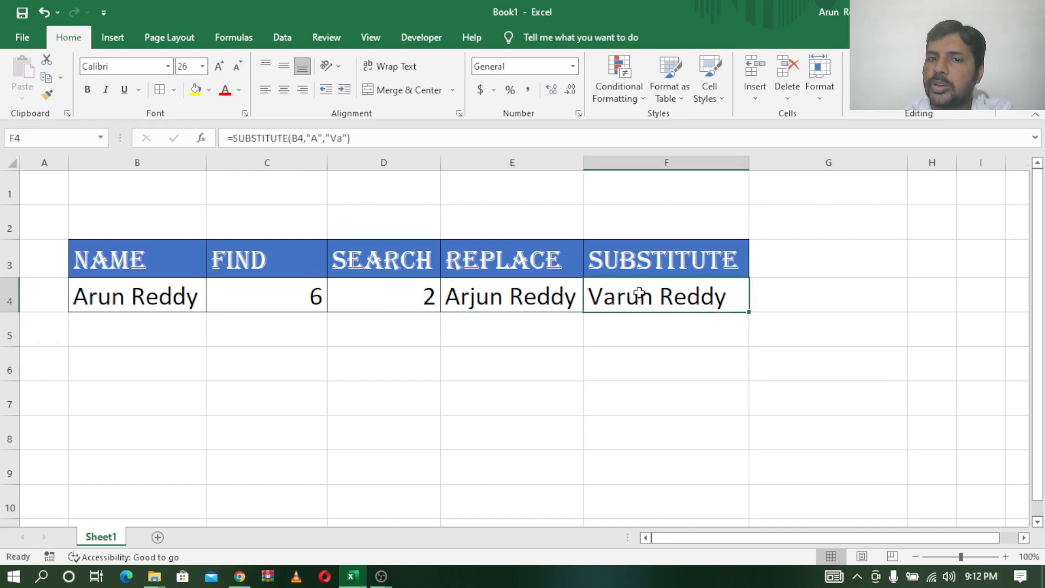
pyautogui.click(527, 293)
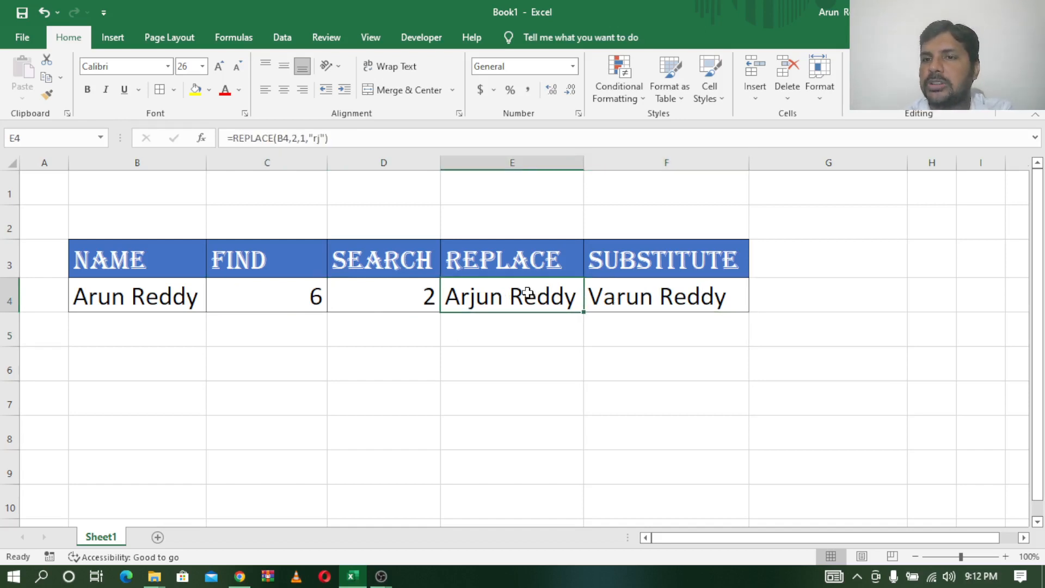
pyautogui.click(692, 294)
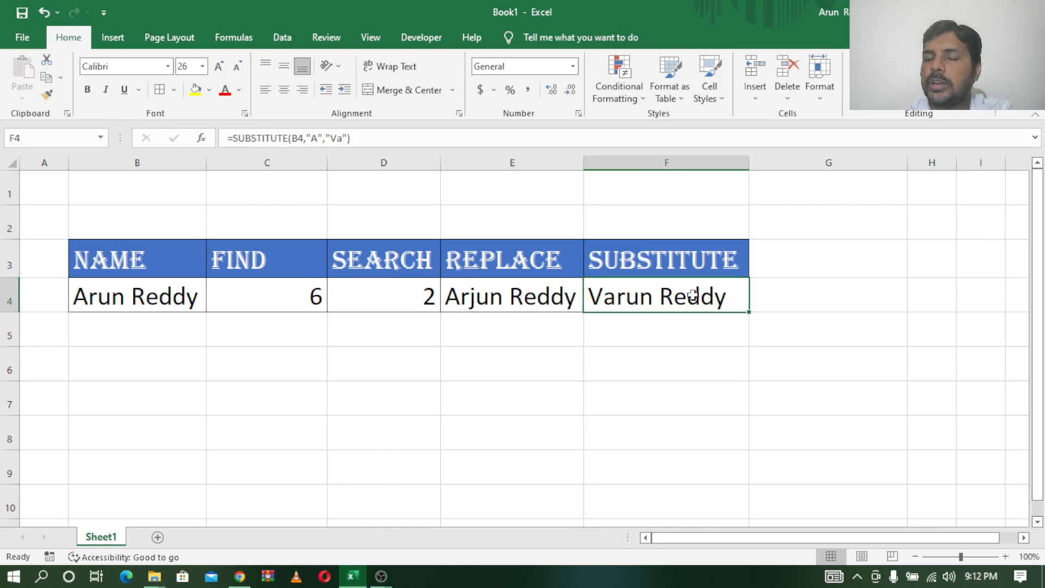